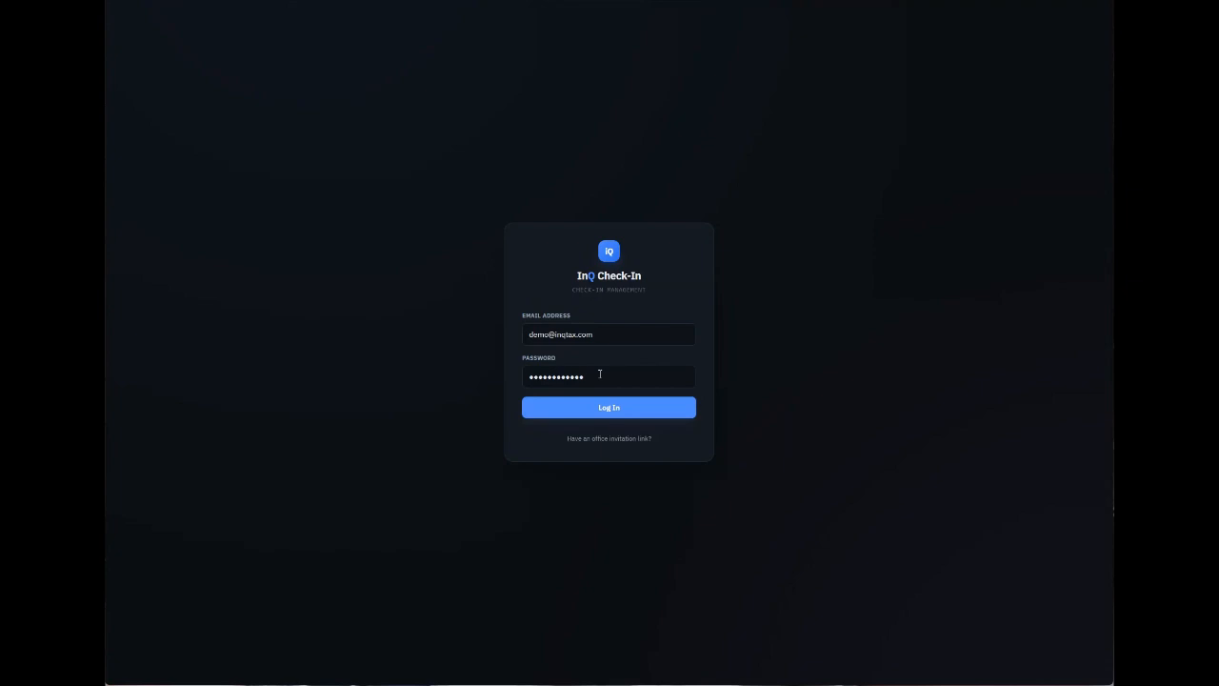
# - Log in to the check-in management site with the credentials already filled in
pyautogui.click(628, 409)
pyautogui.click(423, 78)
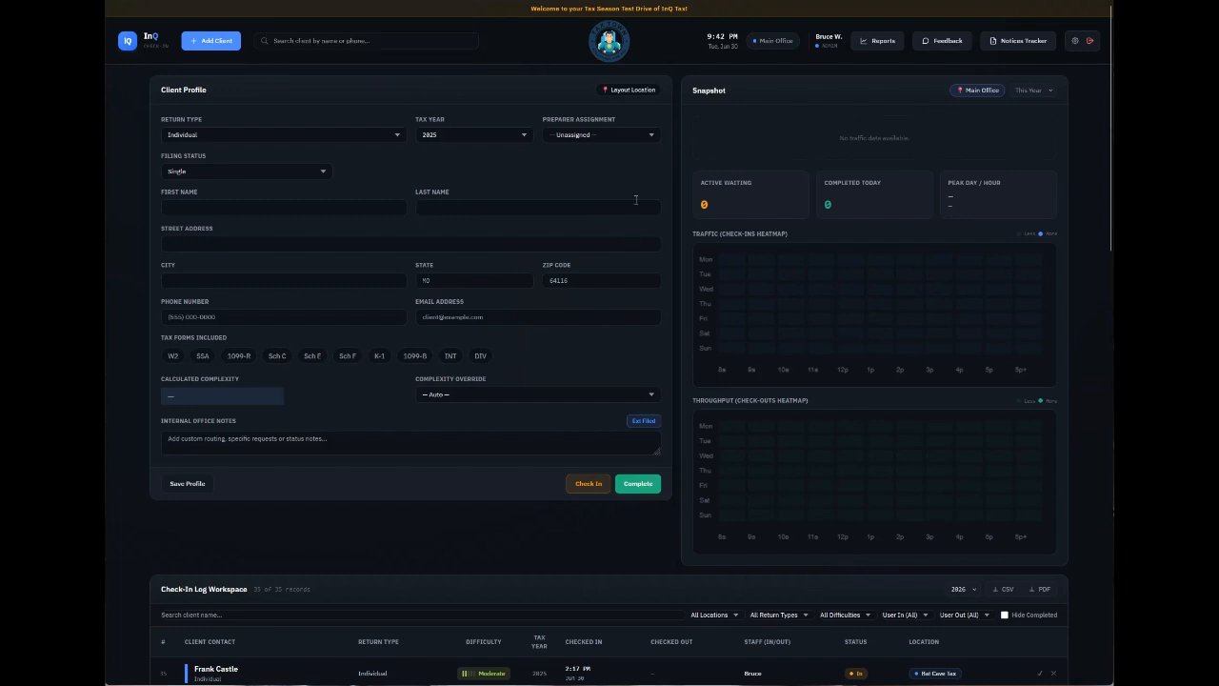
pyautogui.moveTo(530, 9)
pyautogui.mouseDown()
pyautogui.moveTo(686, 9)
pyautogui.moveTo(532, 13)
pyautogui.mouseUp()
pyautogui.click(686, 8)
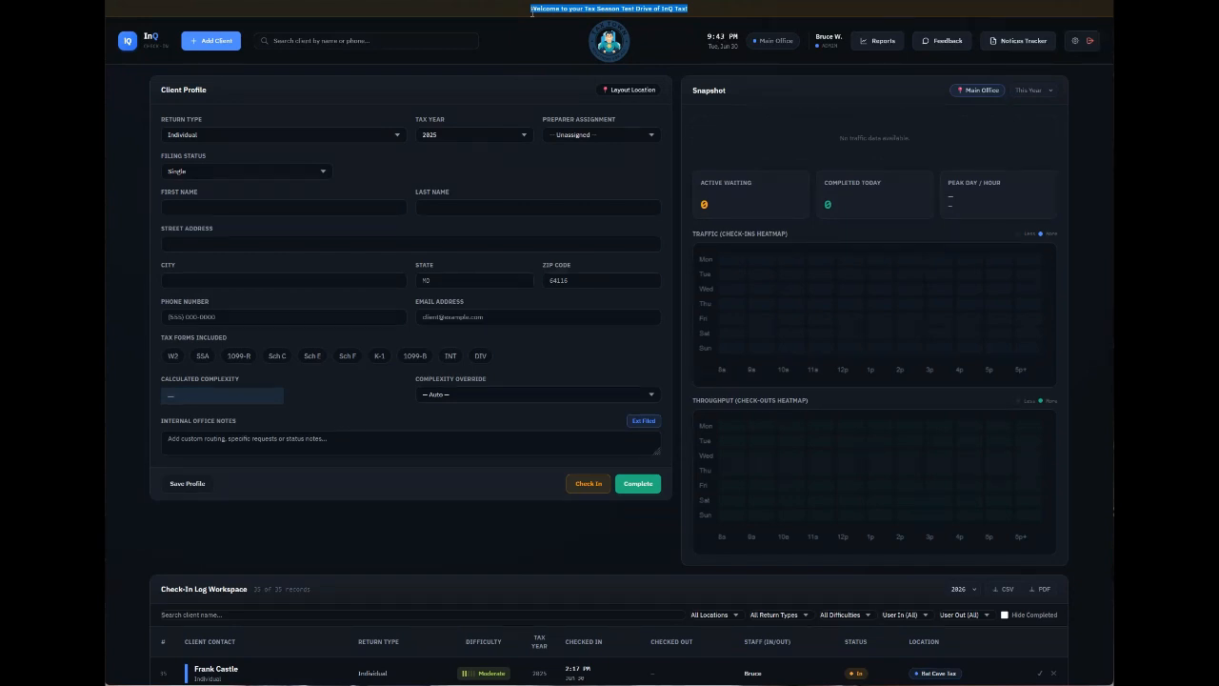
pyautogui.click(532, 13)
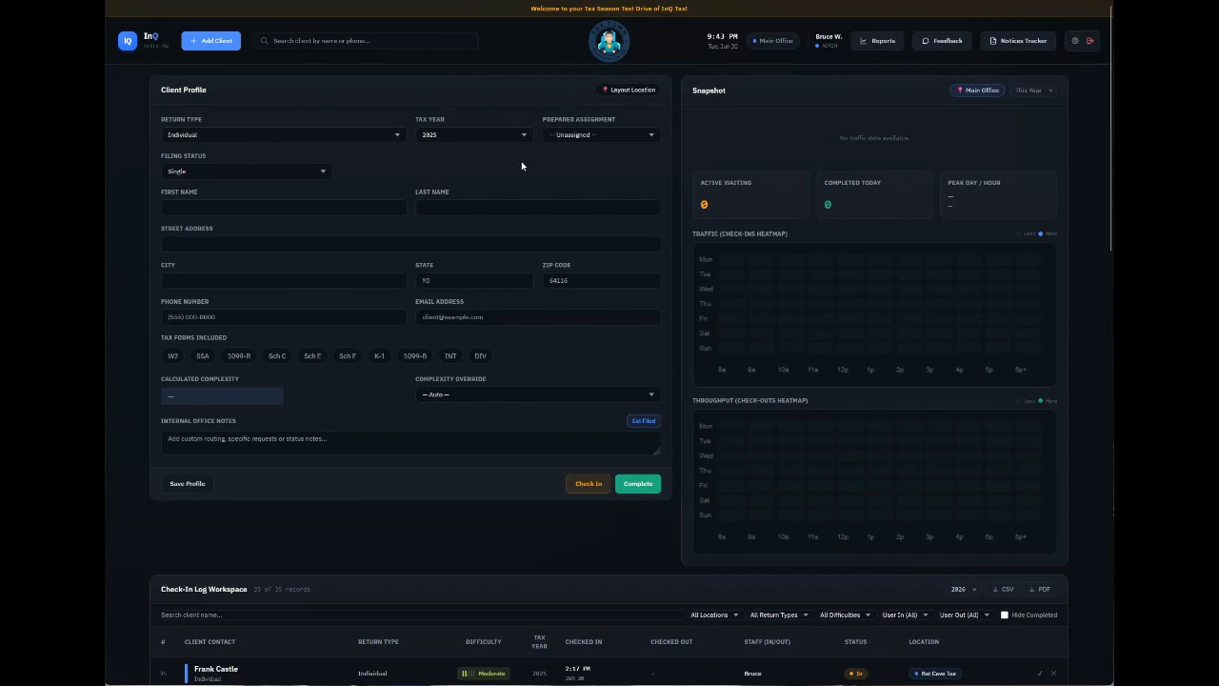
# - Examine the name fields and return type classes in the new client form, and leave it without creating a client
pyautogui.click(211, 44)
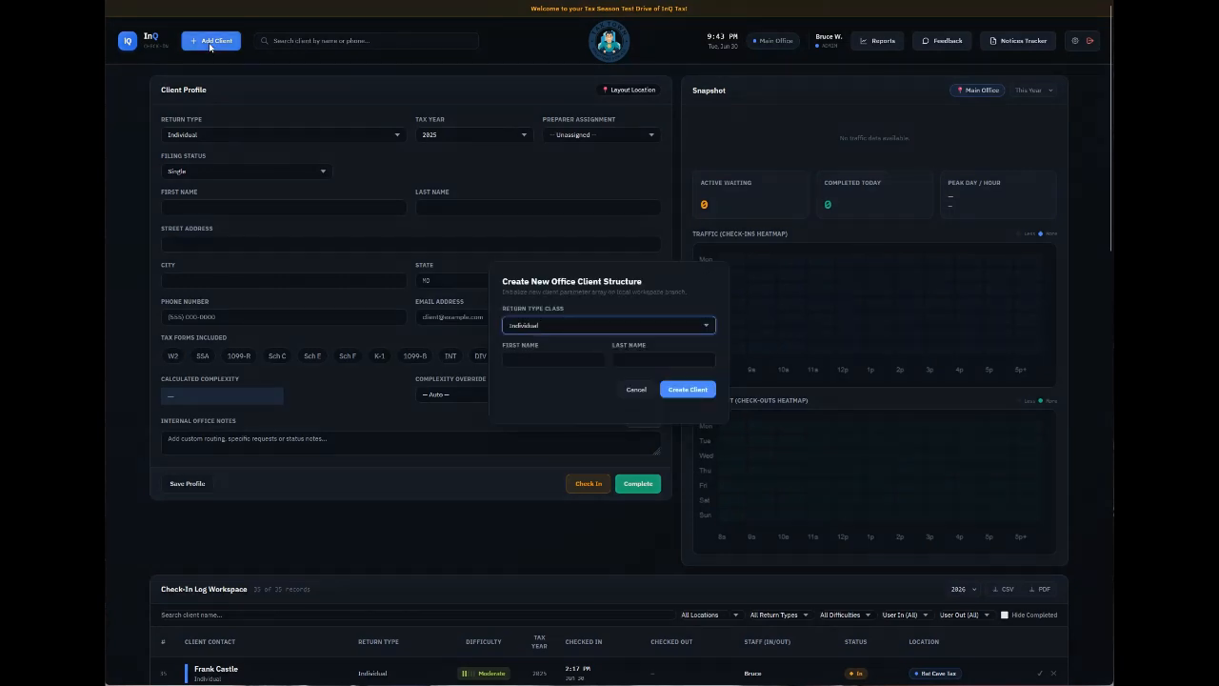
pyautogui.click(529, 359)
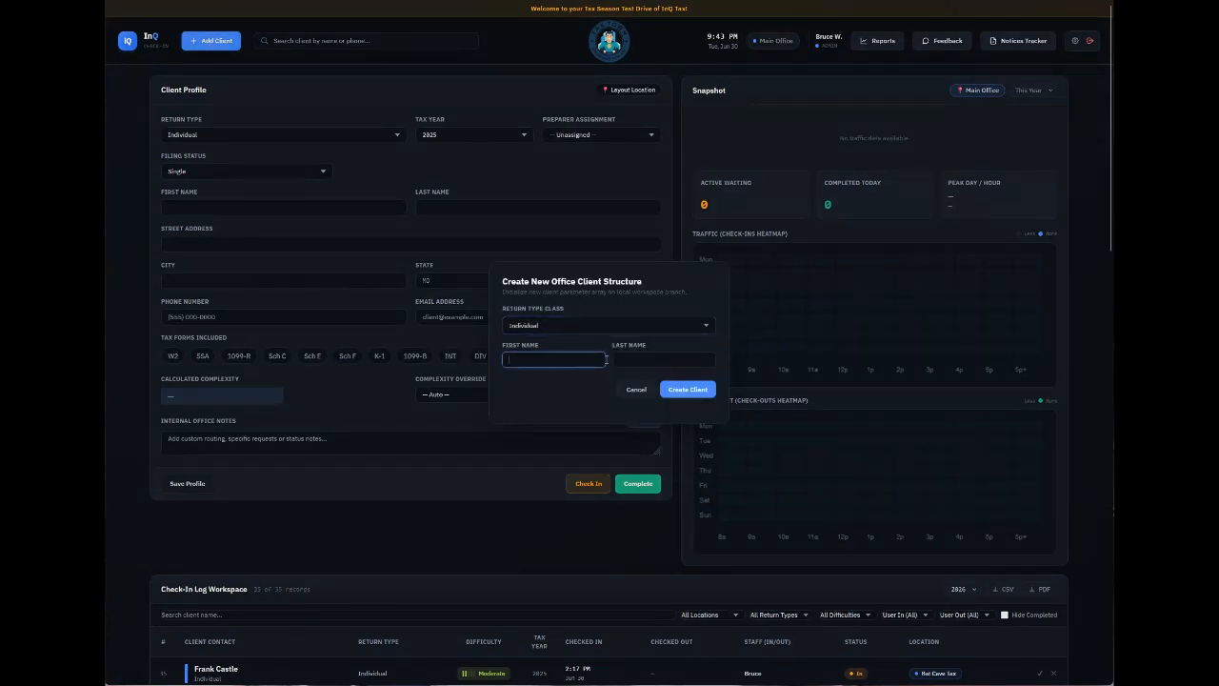
pyautogui.click(636, 361)
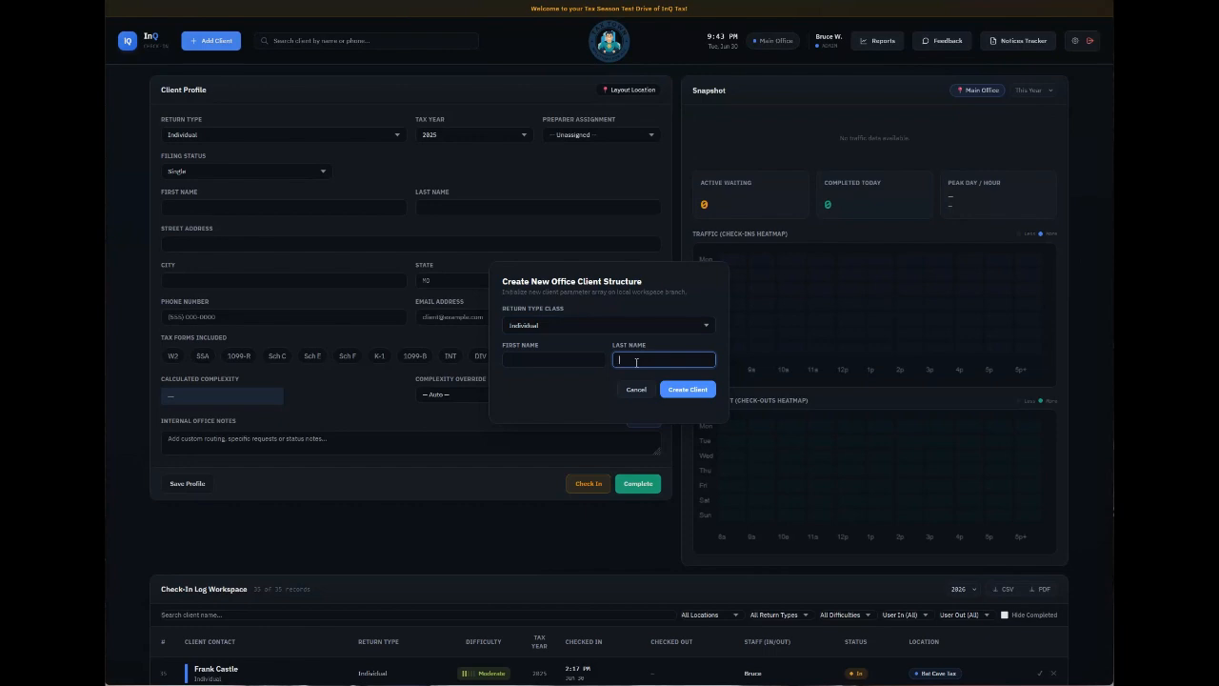
pyautogui.click(587, 329)
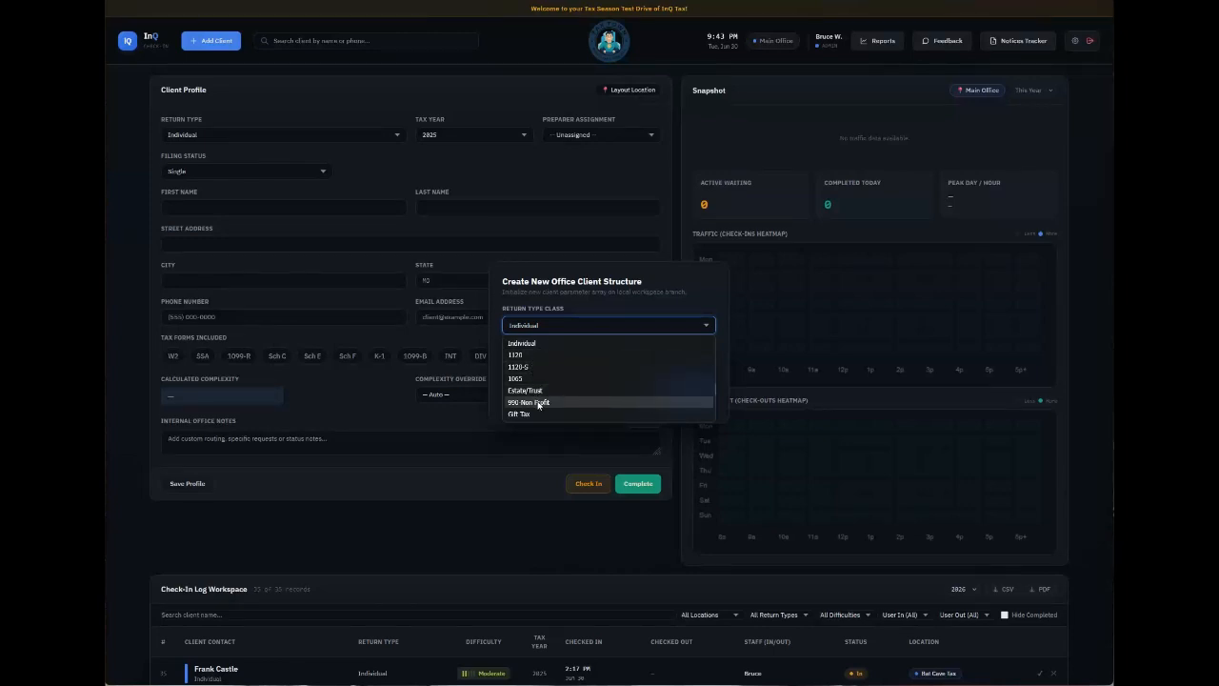
pyautogui.click(559, 325)
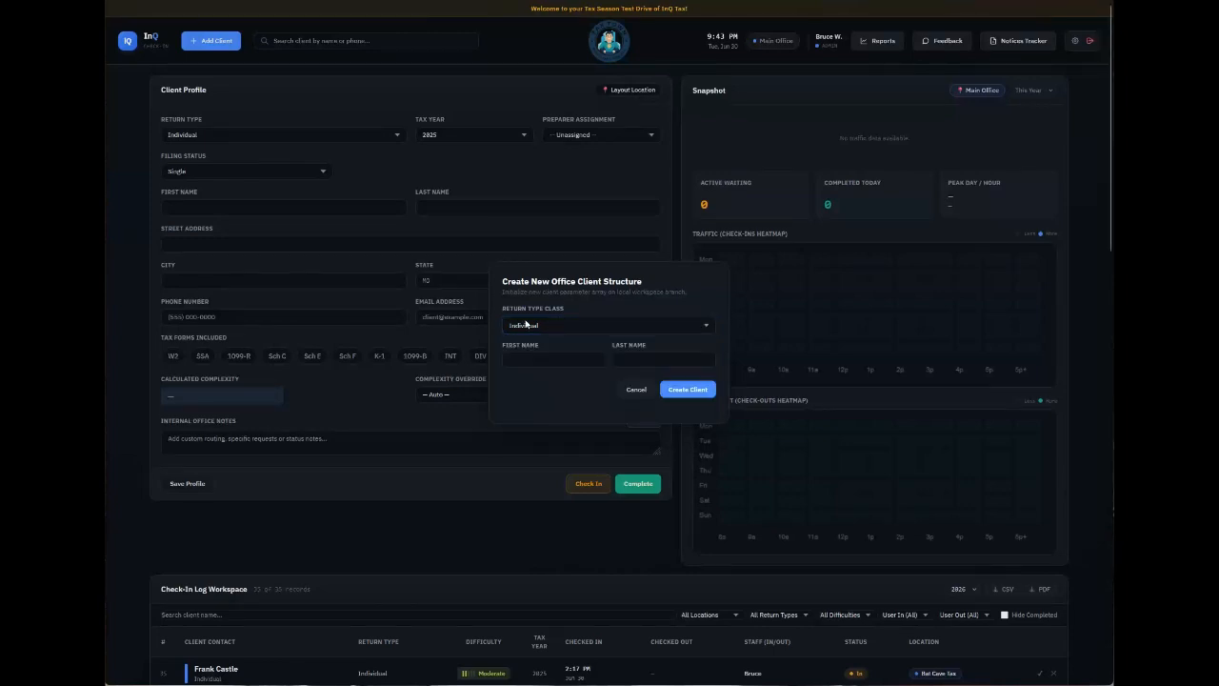
pyautogui.click(631, 392)
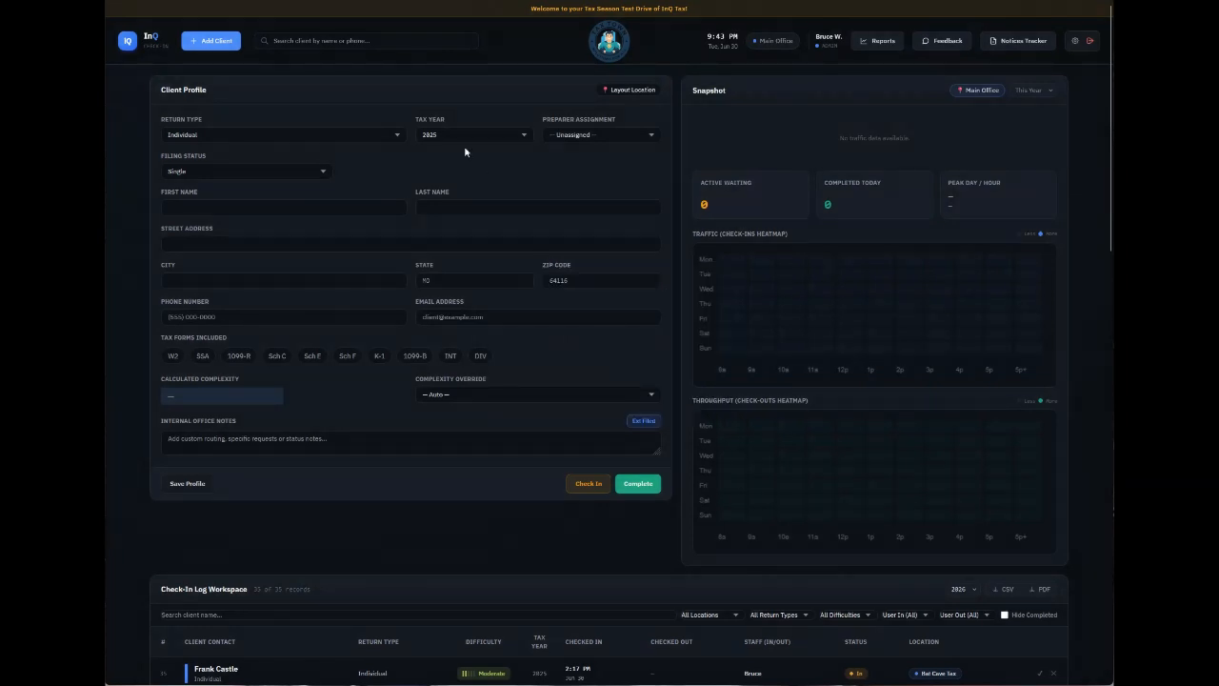
# - Search the clients for "as" and load the third match into the client profile
pyautogui.click(304, 41)
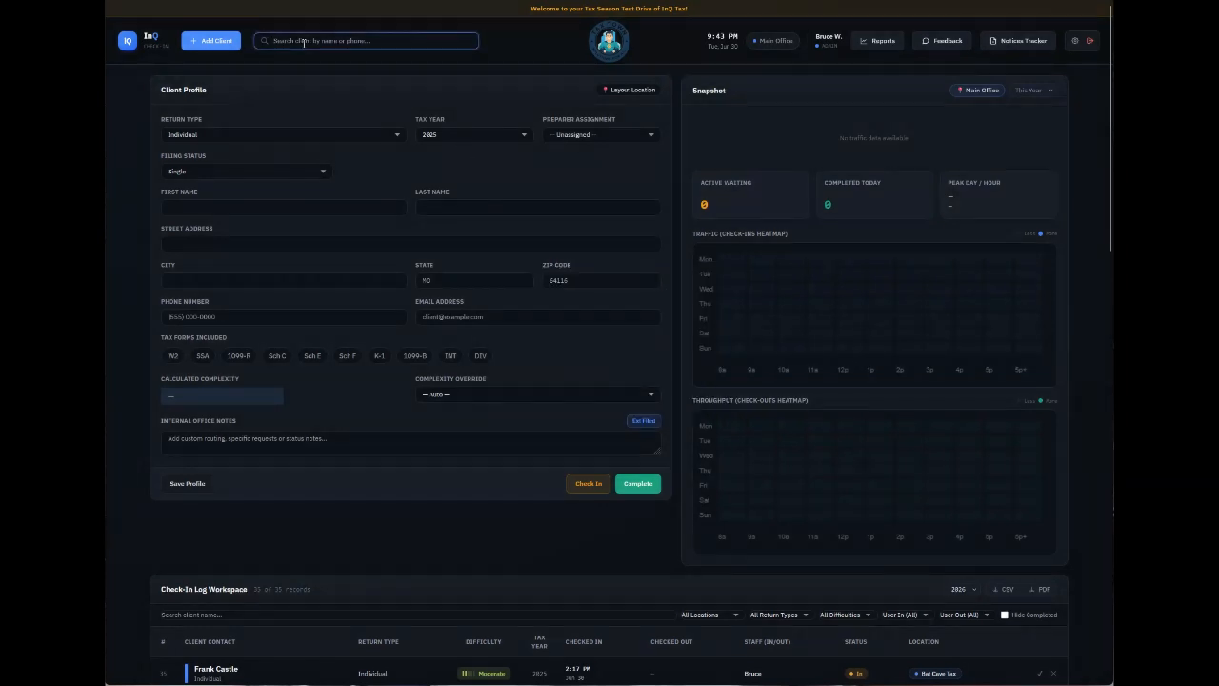
pyautogui.write('as')
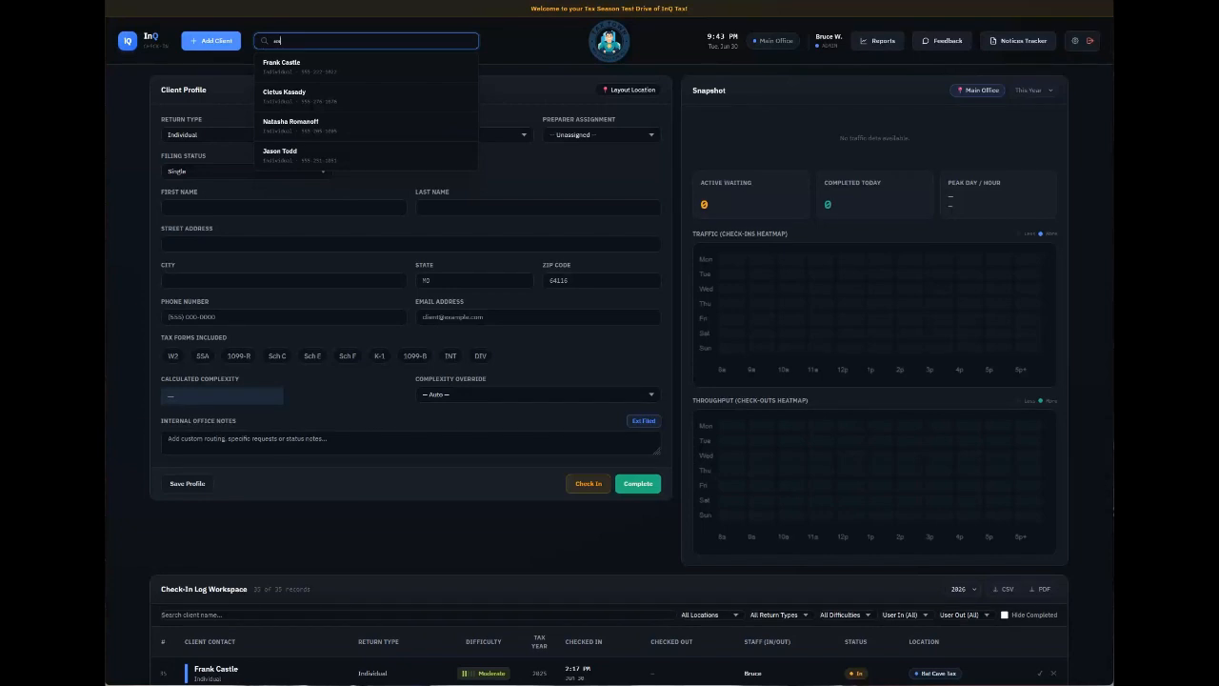
pyautogui.click(312, 131)
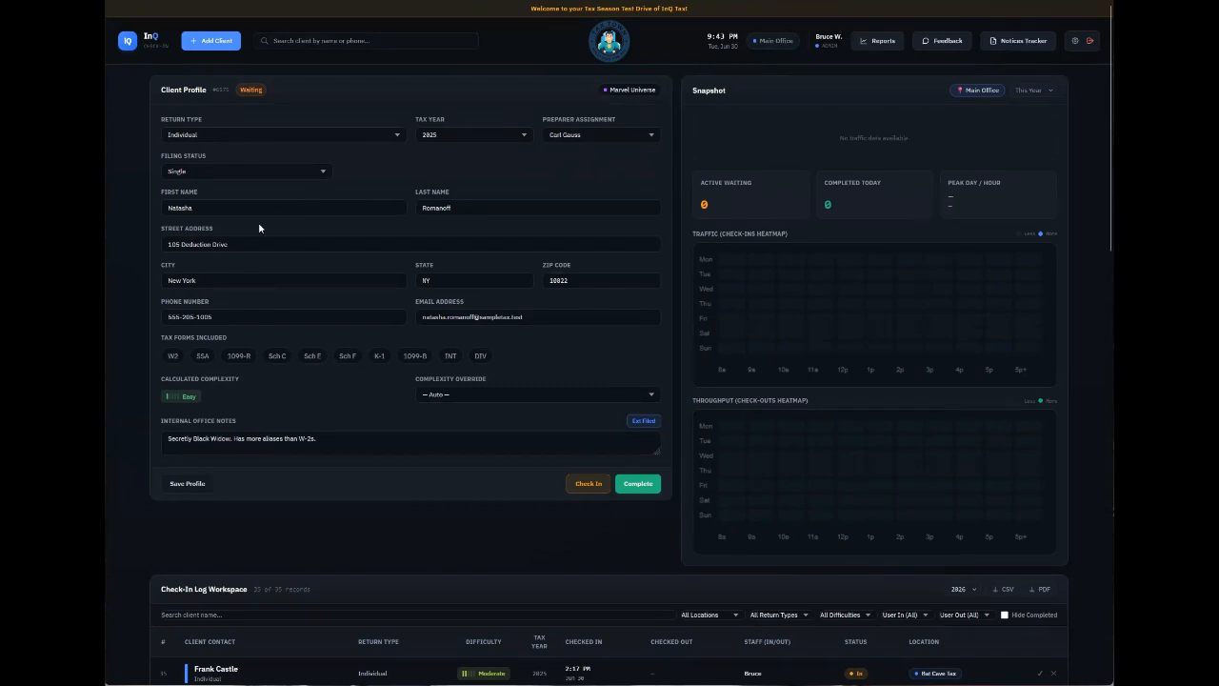
pyautogui.moveTo(238, 88); pyautogui.dragTo(270, 90)
# - Try the Married Filing Jointly status to check the spouse name fields, and return the filing status to Single
pyautogui.click(232, 173)
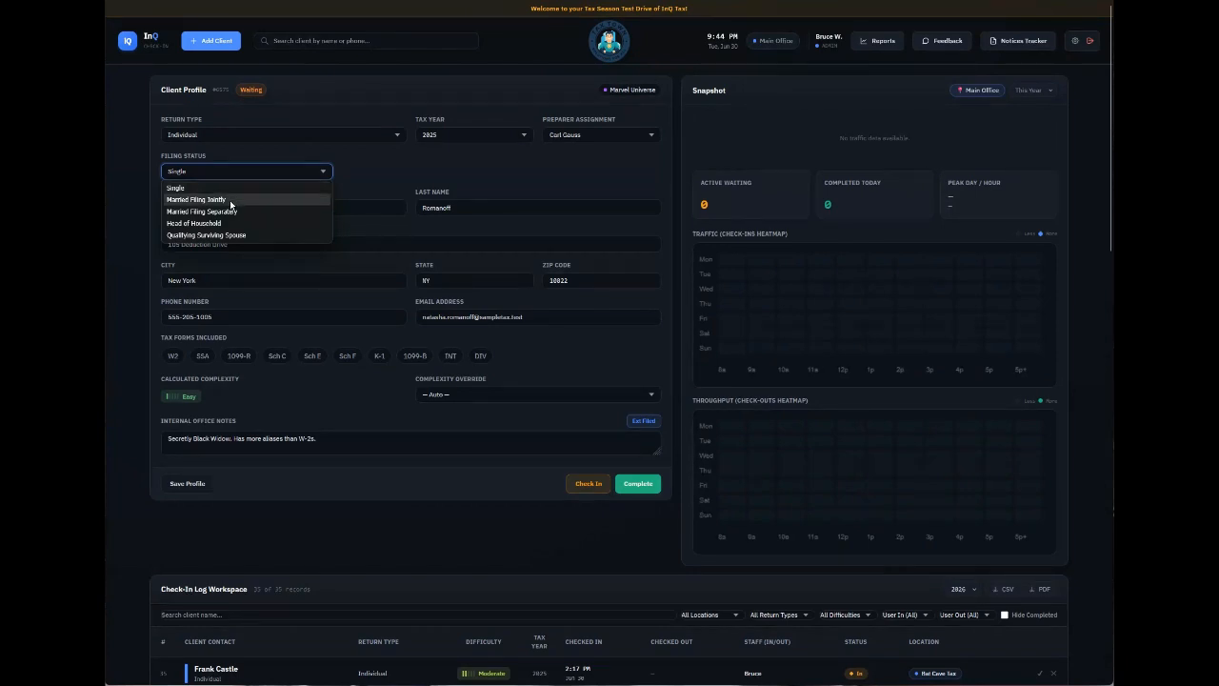
pyautogui.click(230, 200)
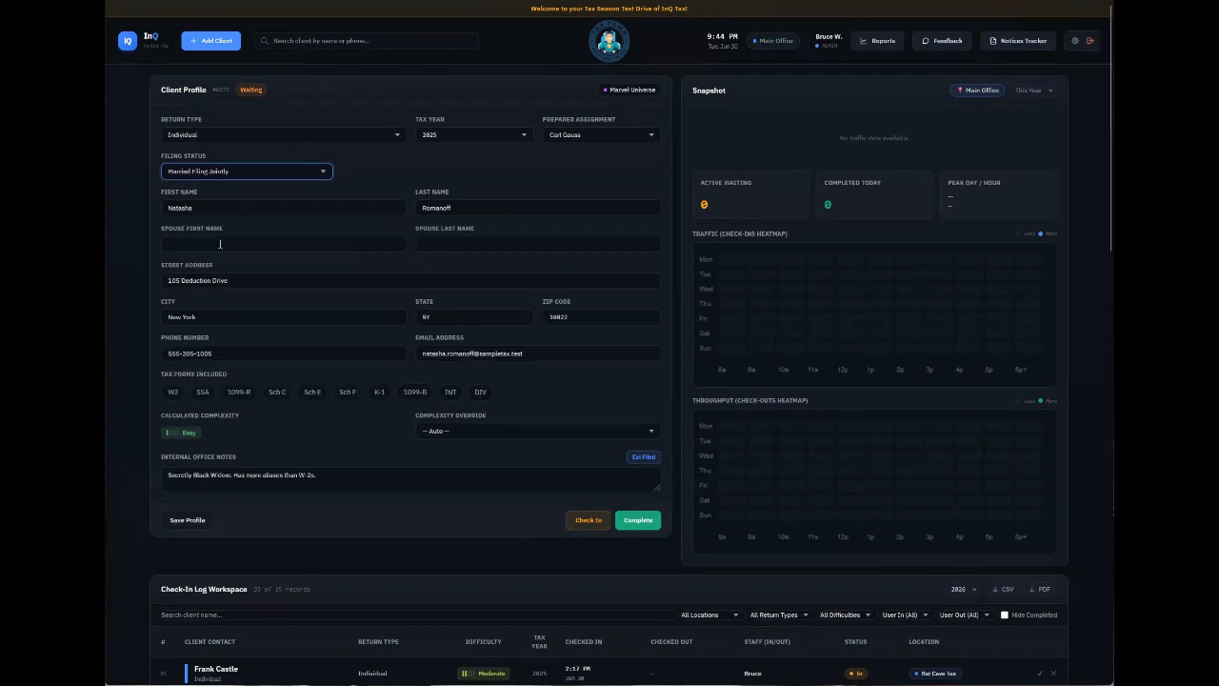
pyautogui.click(219, 244)
pyautogui.click(431, 243)
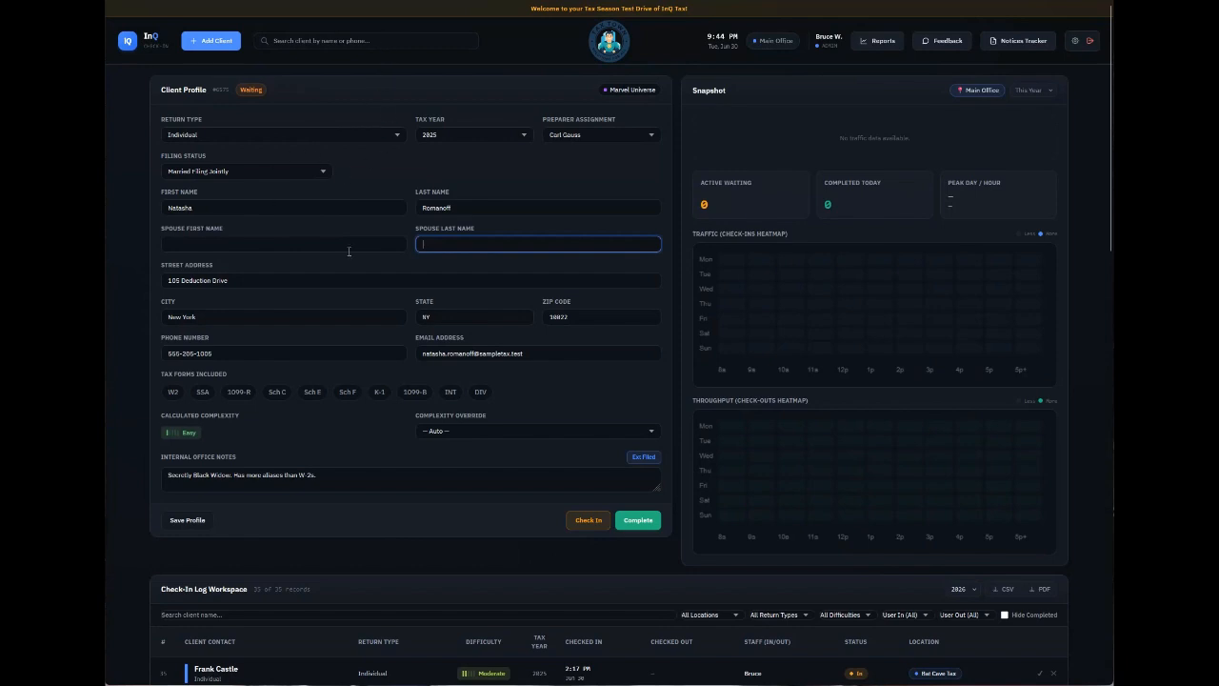
pyautogui.click(256, 171)
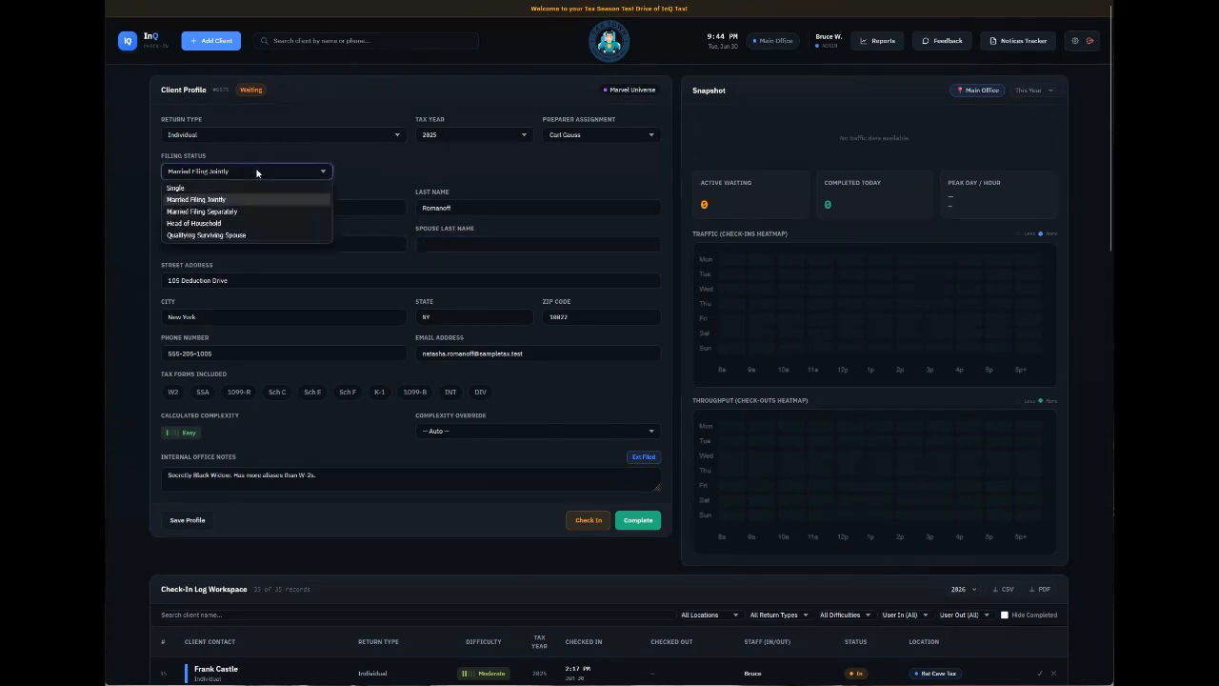
pyautogui.click(246, 189)
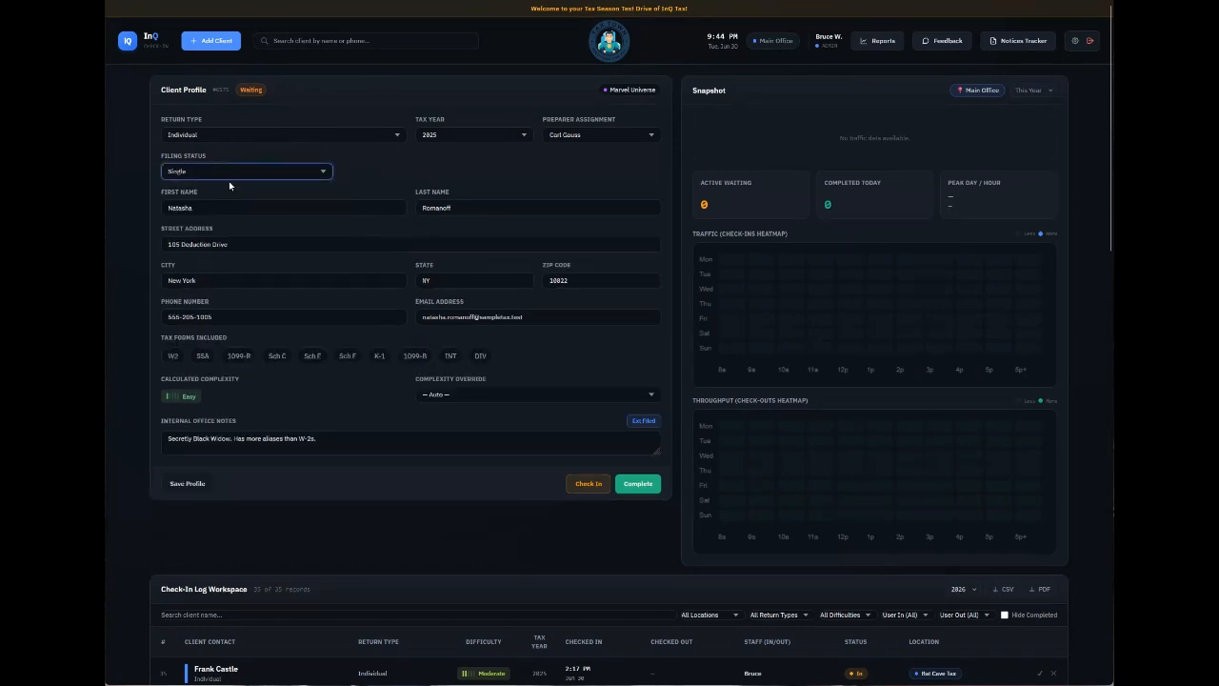
pyautogui.click(461, 170)
# - Mark W2, Sch C and Sch F as the client's included tax forms and save the profile
pyautogui.click(171, 355)
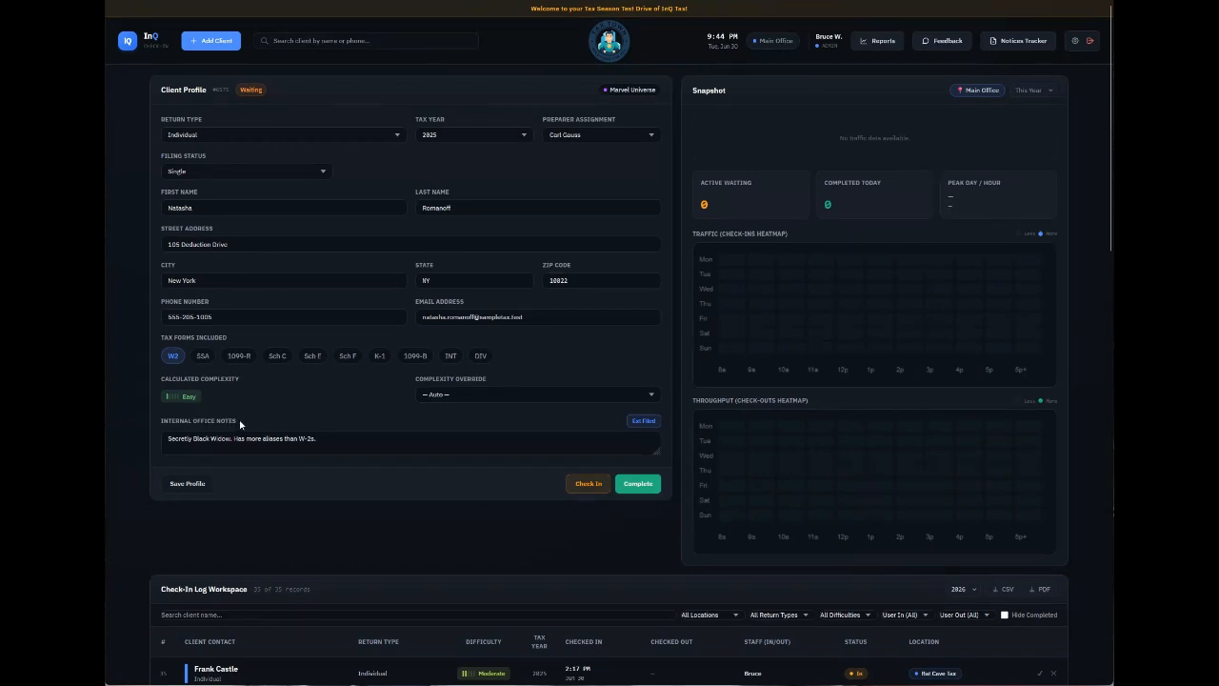
pyautogui.click(275, 362)
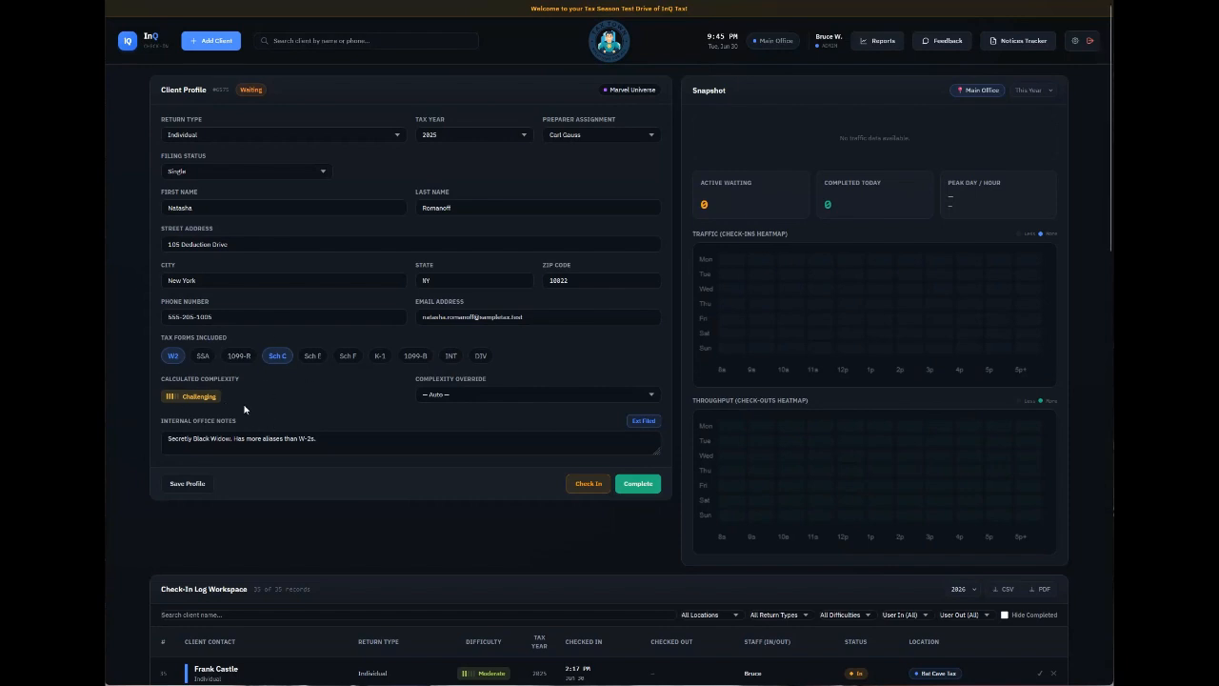
pyautogui.click(348, 358)
pyautogui.click(187, 486)
# - Examine the check-in log records, including their difficulty, check-in times, status and office location
pyautogui.scroll(-3, 317, 341)
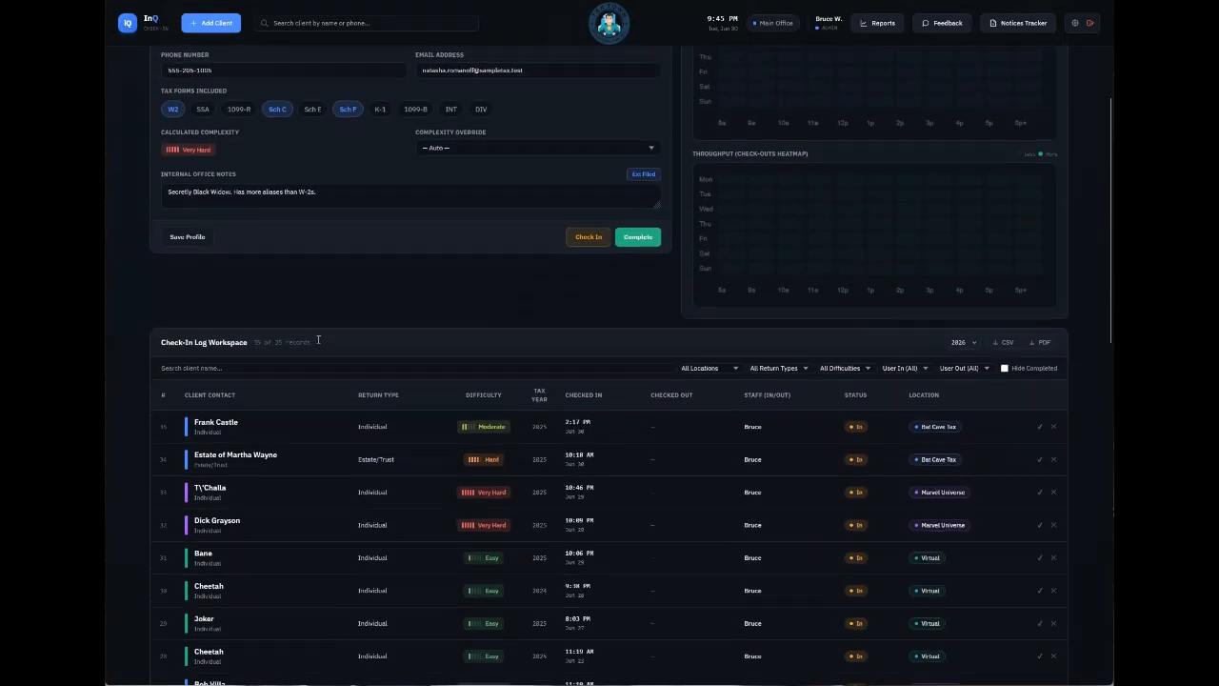
pyautogui.scroll(-2, 318, 339)
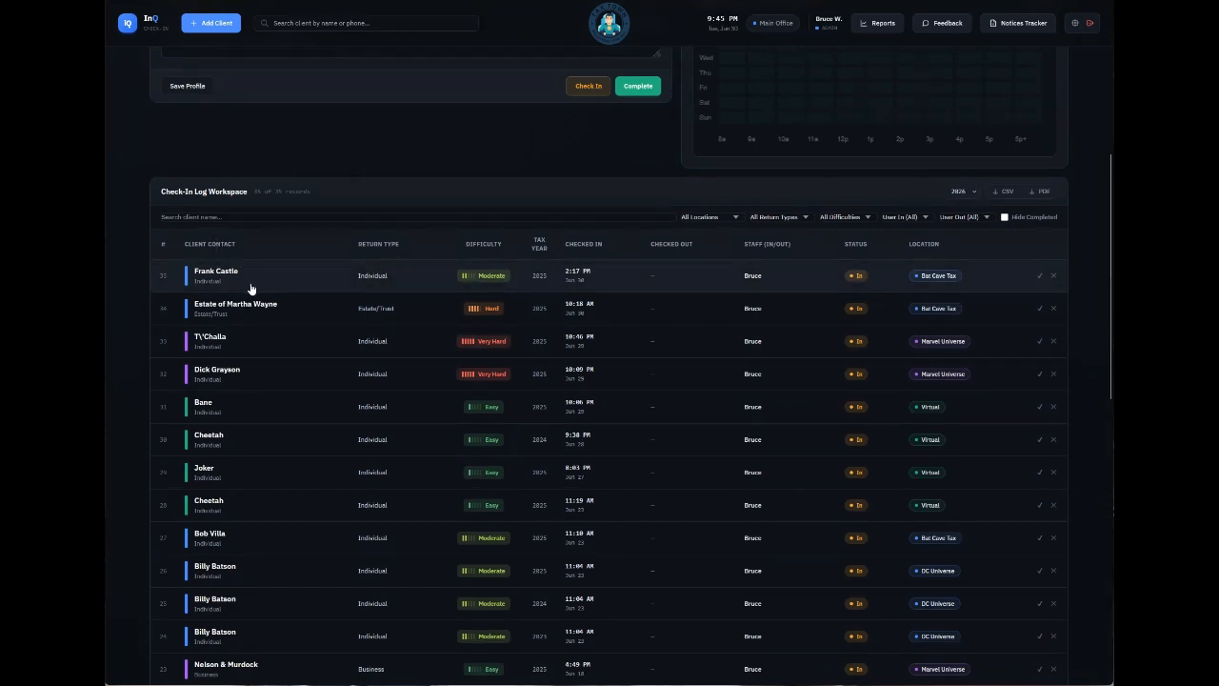
pyautogui.scroll(-3, 250, 288)
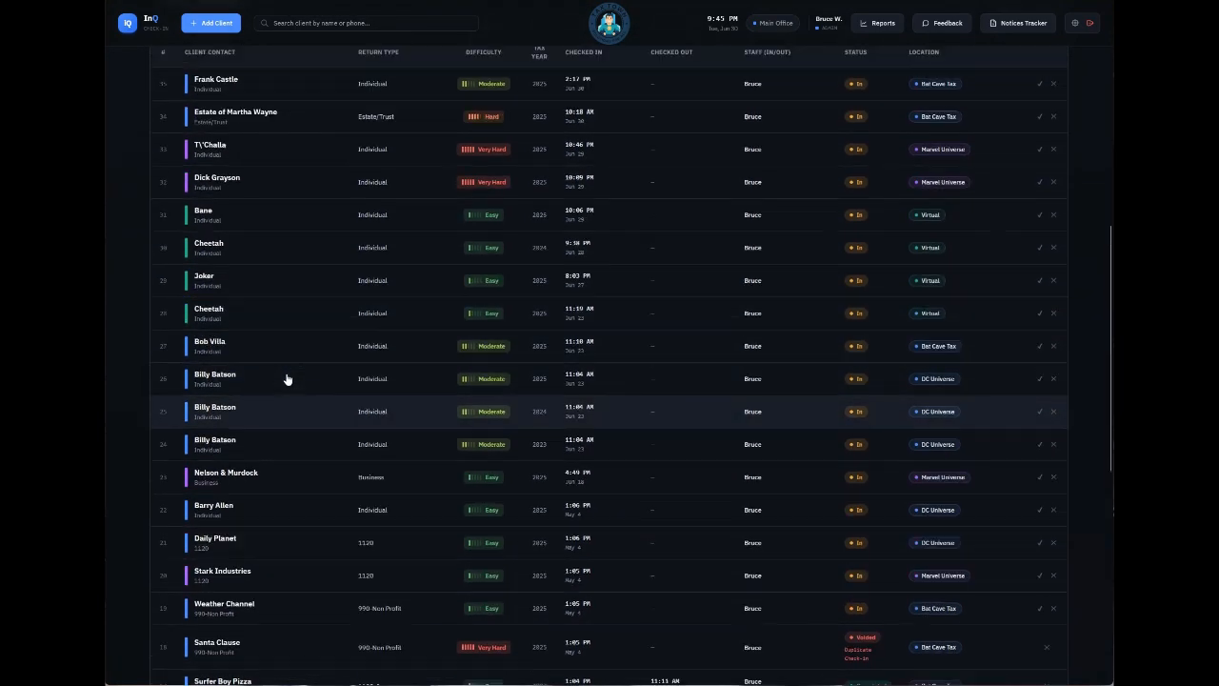
pyautogui.scroll(1, 286, 379)
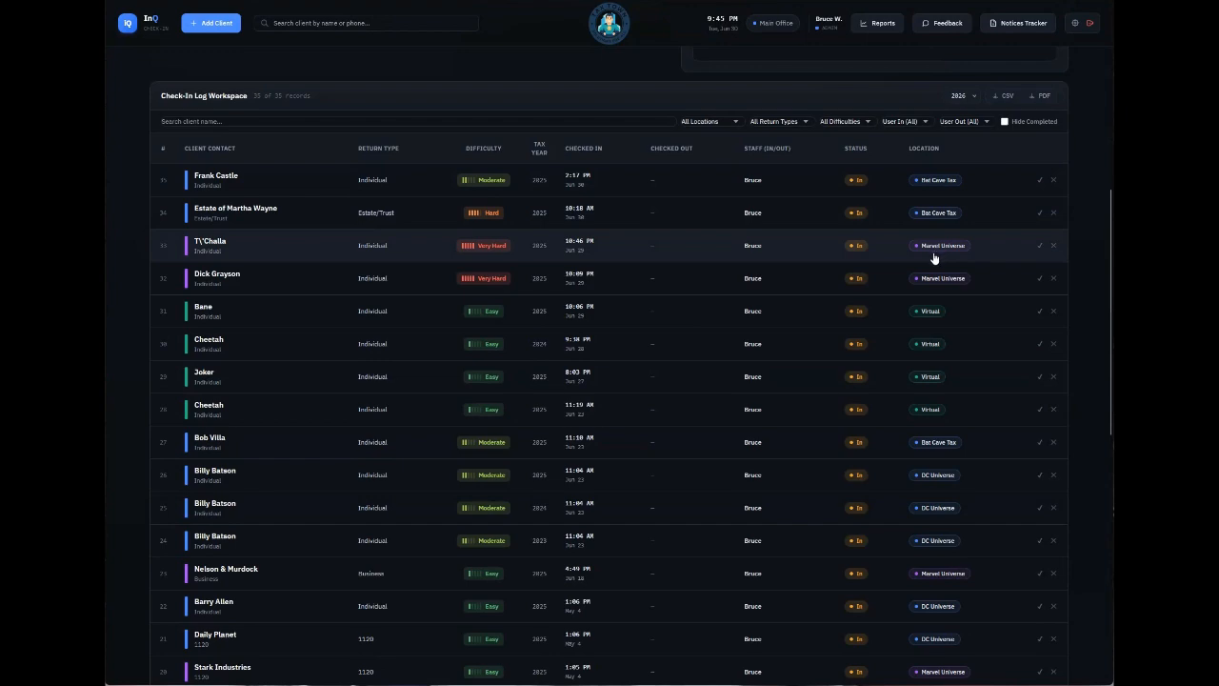
pyautogui.scroll(-3, 926, 447)
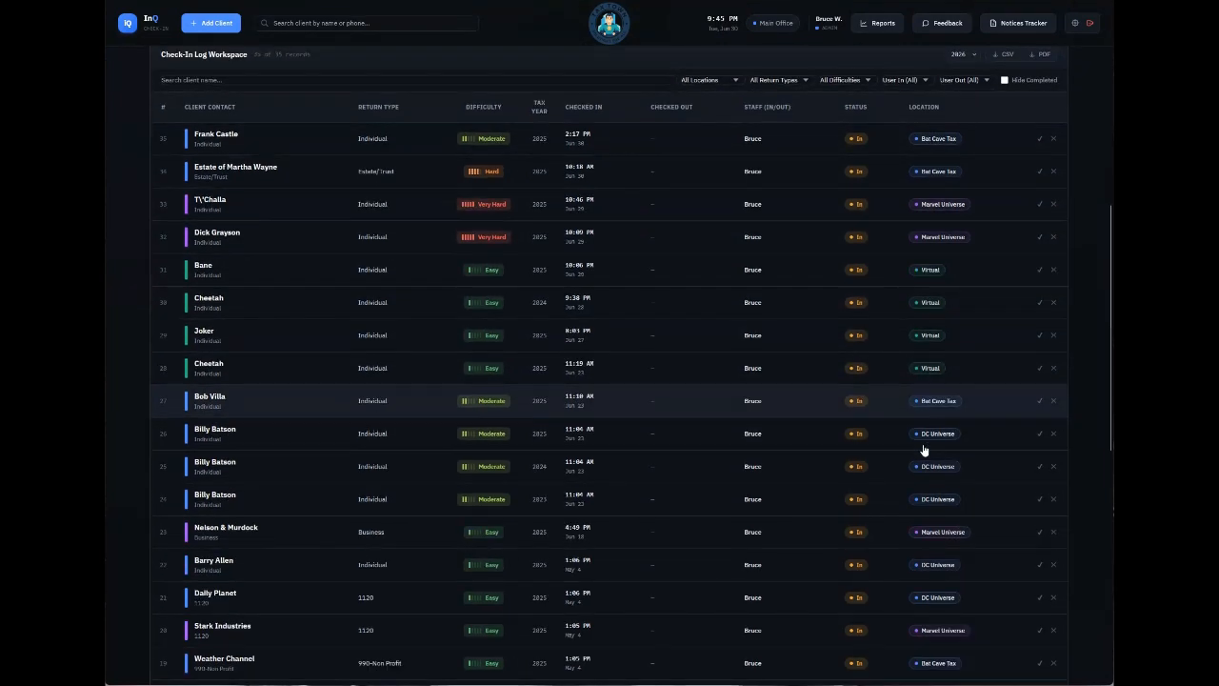
pyautogui.scroll(-5, 928, 471)
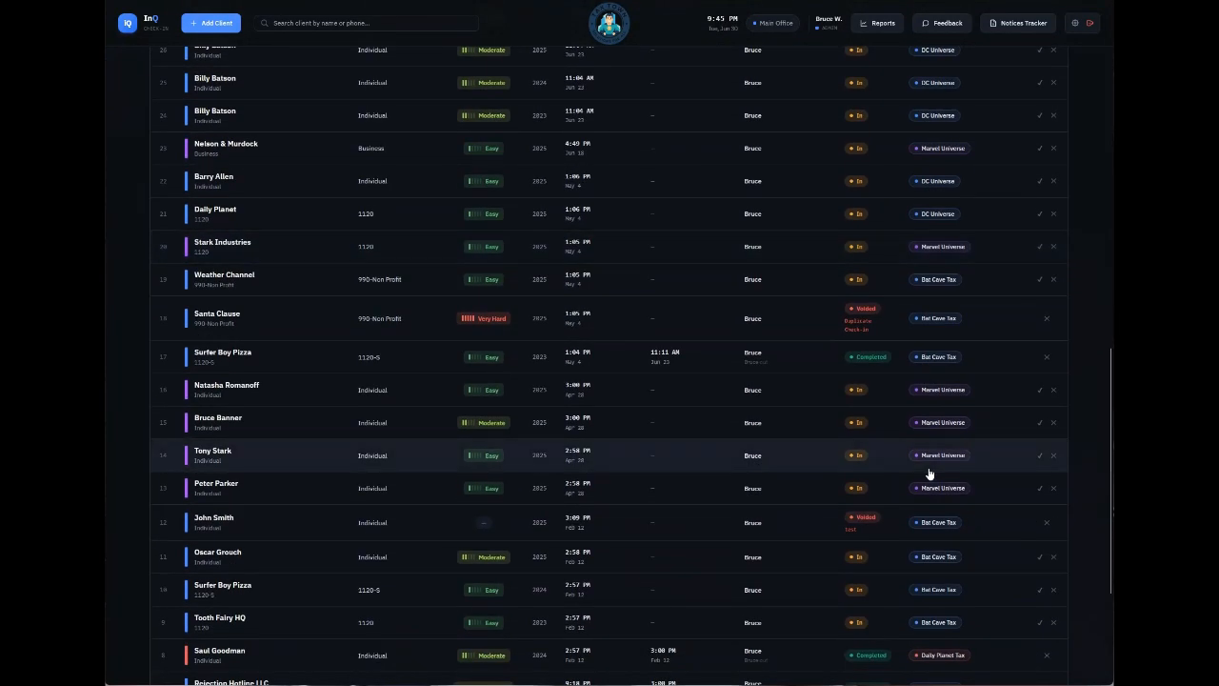
pyautogui.scroll(-1, 929, 524)
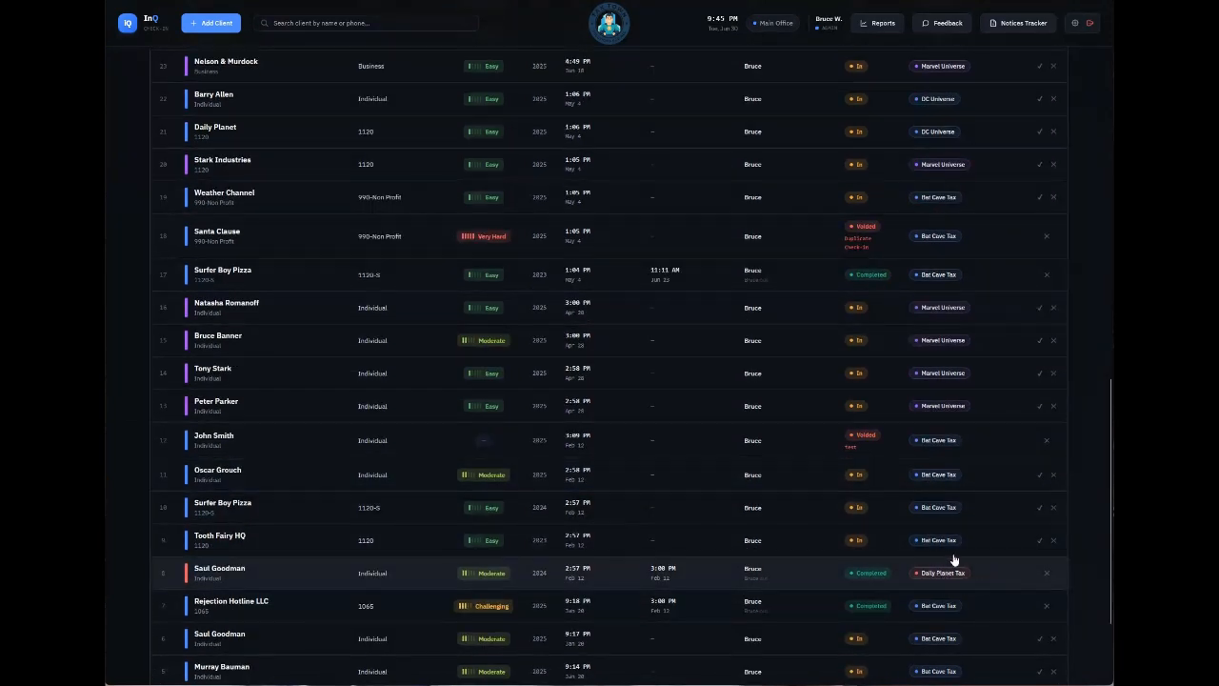
pyautogui.scroll(9, 917, 463)
pyautogui.scroll(2, 917, 463)
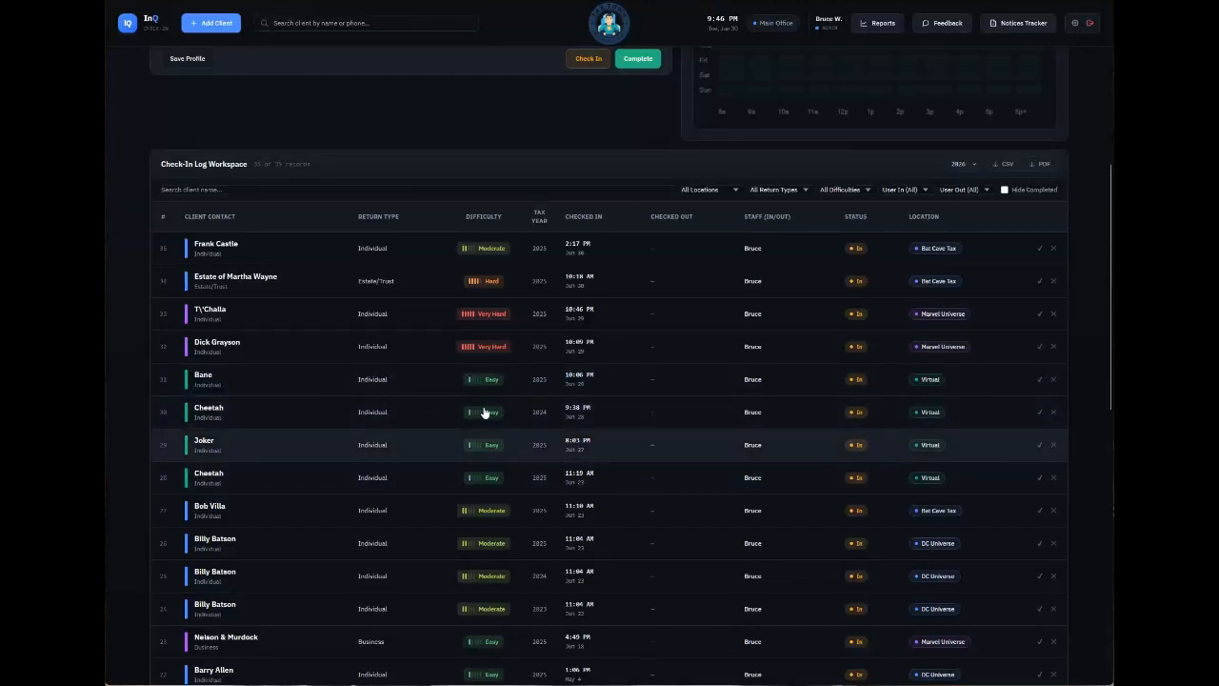
pyautogui.scroll(-1, 484, 281)
pyautogui.scroll(-7, 484, 284)
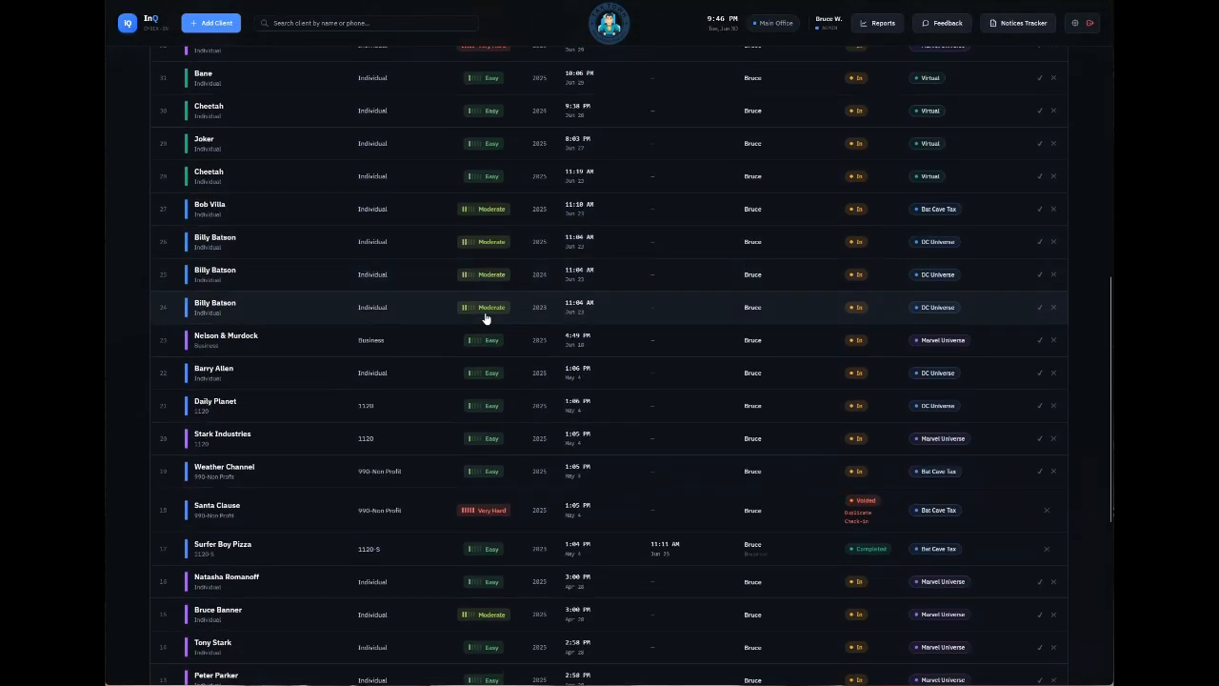
pyautogui.scroll(8, 487, 307)
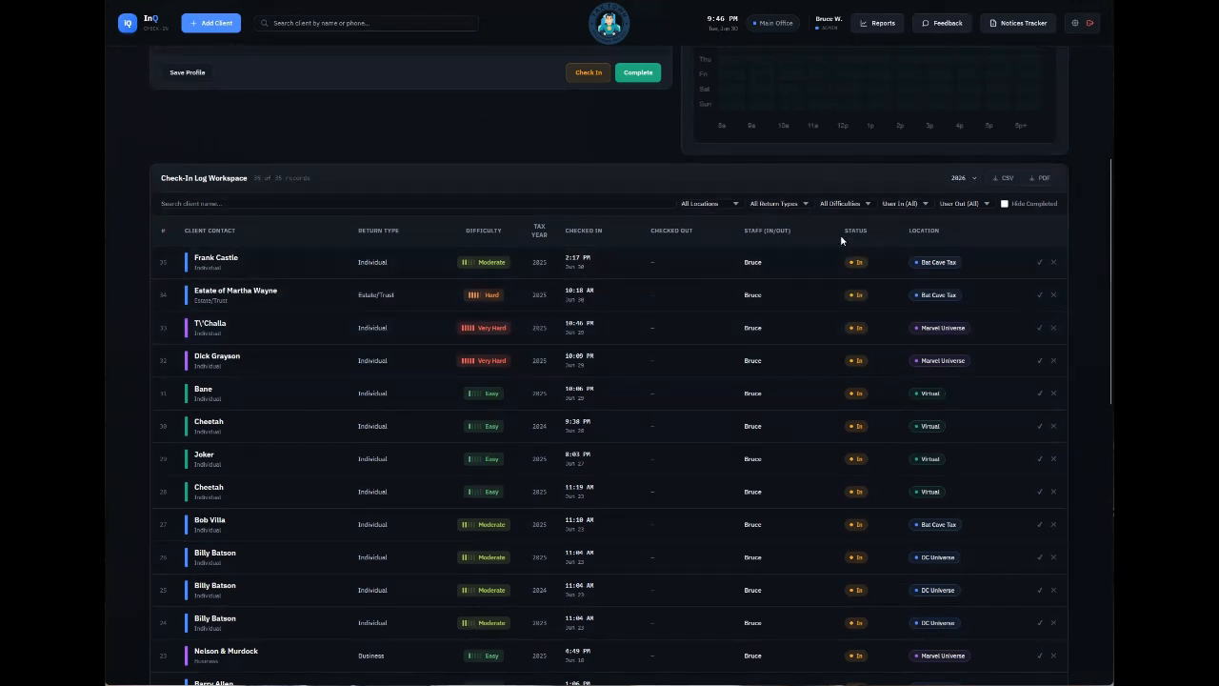
# - Filter the check-in log to the Bat Cave Tax location and review the filtered records
pyautogui.click(707, 205)
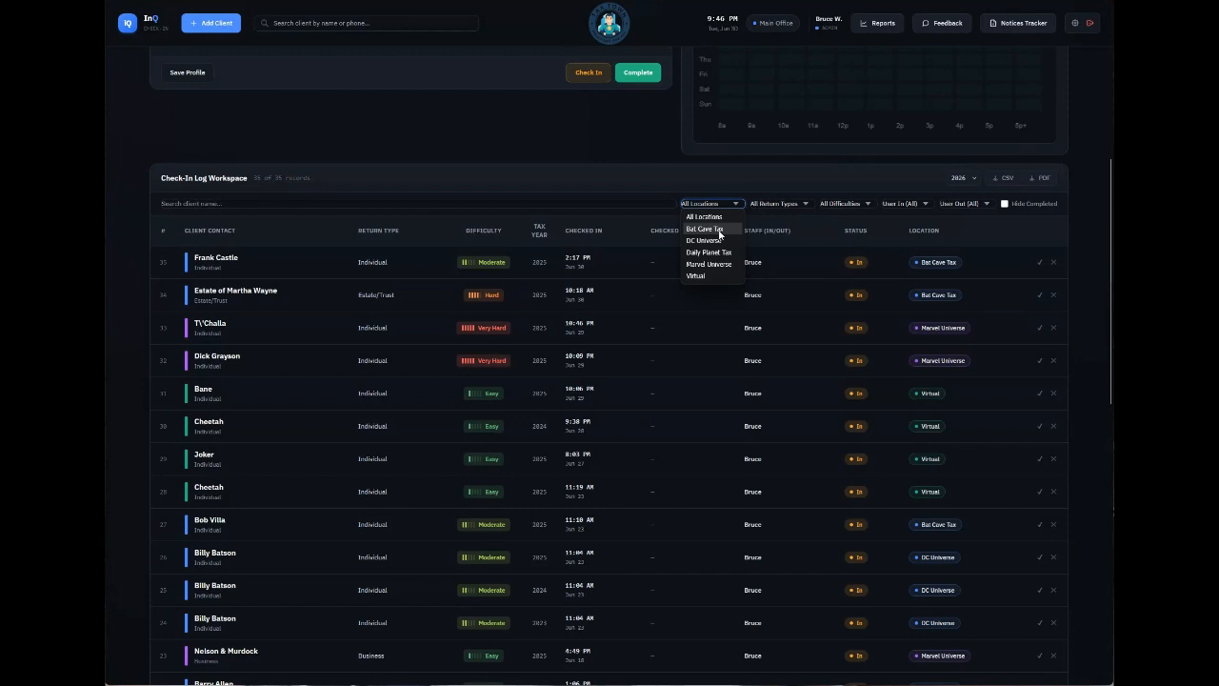
pyautogui.click(719, 230)
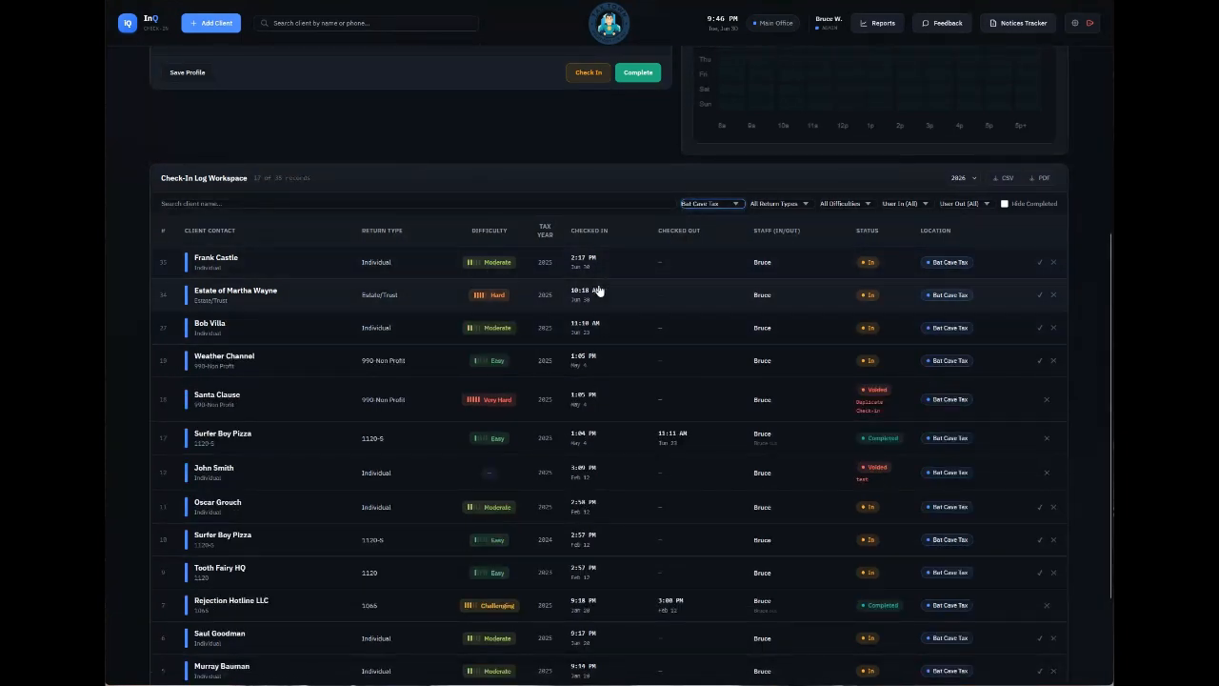
pyautogui.scroll(-3, 598, 291)
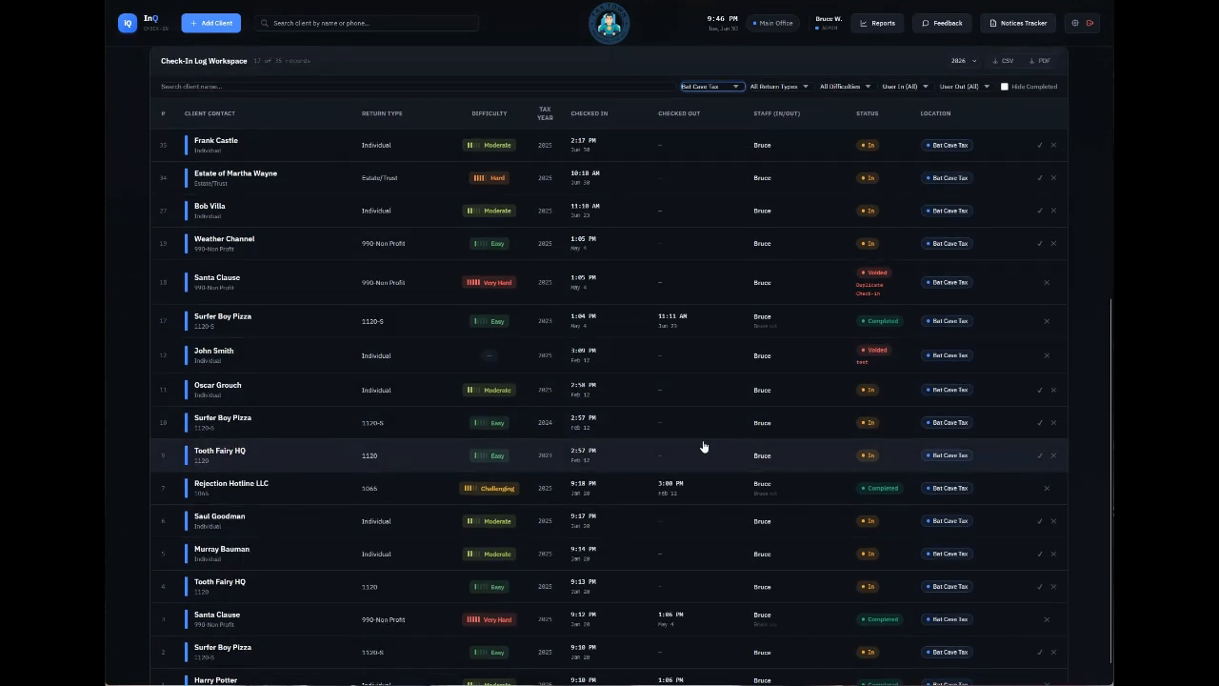
pyautogui.scroll(3, 714, 436)
pyautogui.scroll(-3, 415, 430)
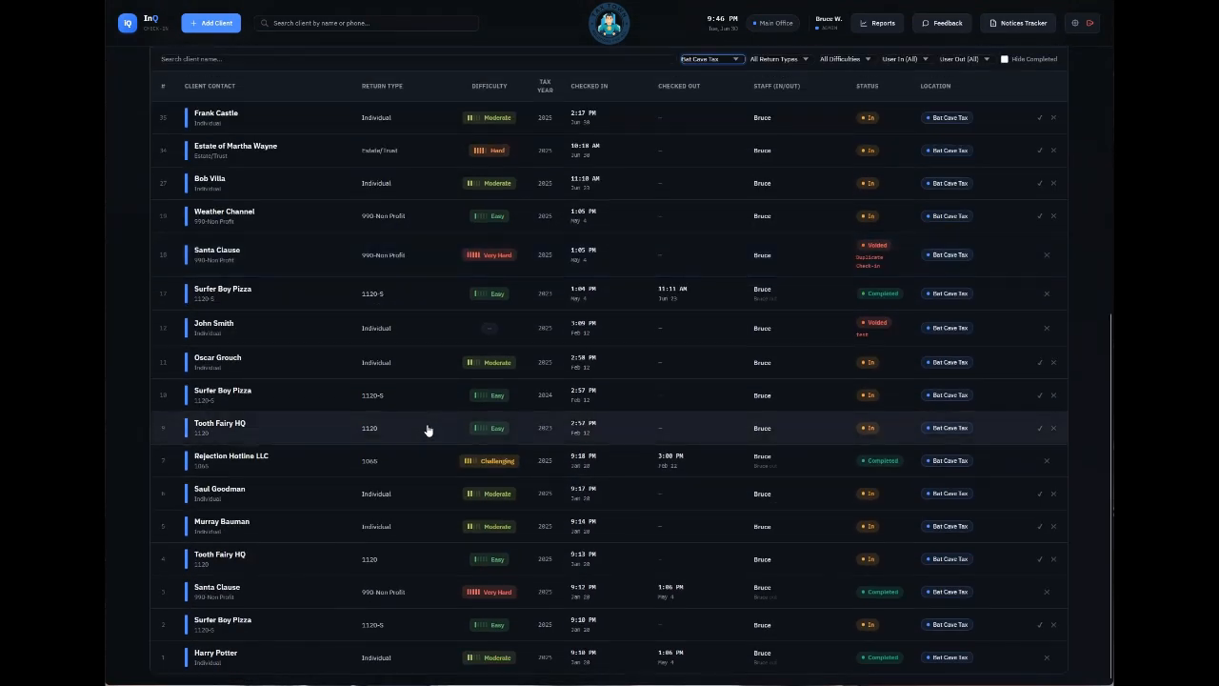
pyautogui.scroll(4, 427, 429)
pyautogui.scroll(-2, 767, 405)
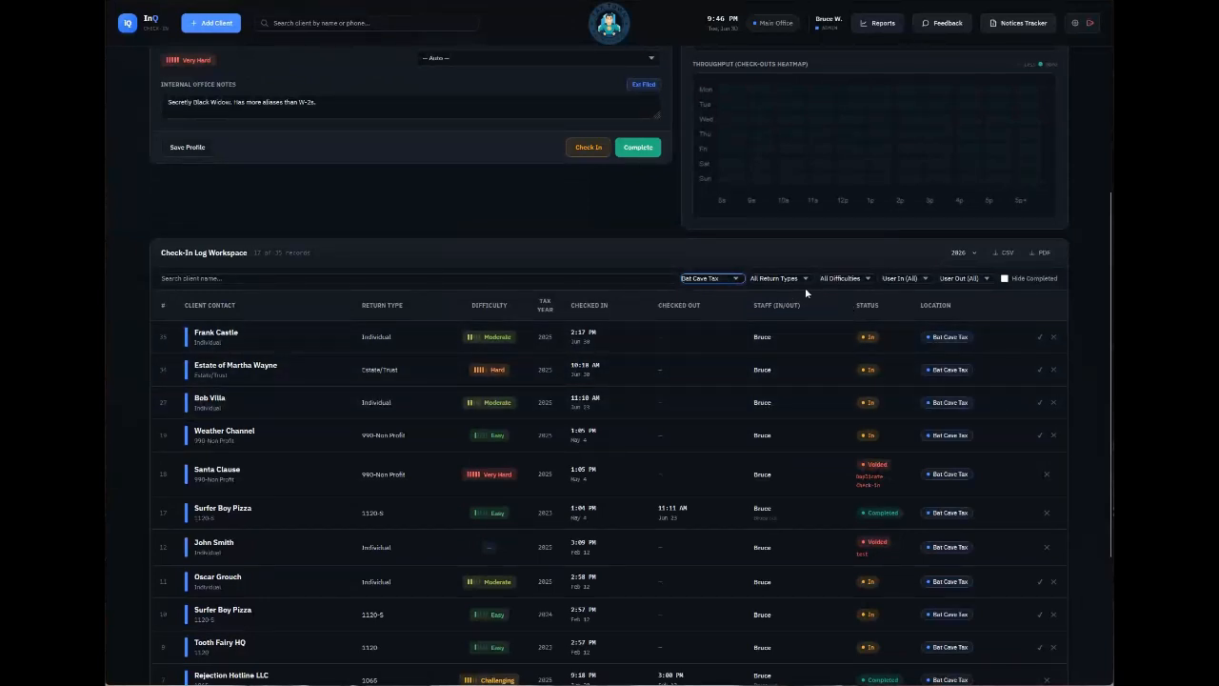
# - Narrow the check-in log to Easy difficulty and switch its location filter from Bat Cave Tax to Virtual
pyautogui.click(862, 283)
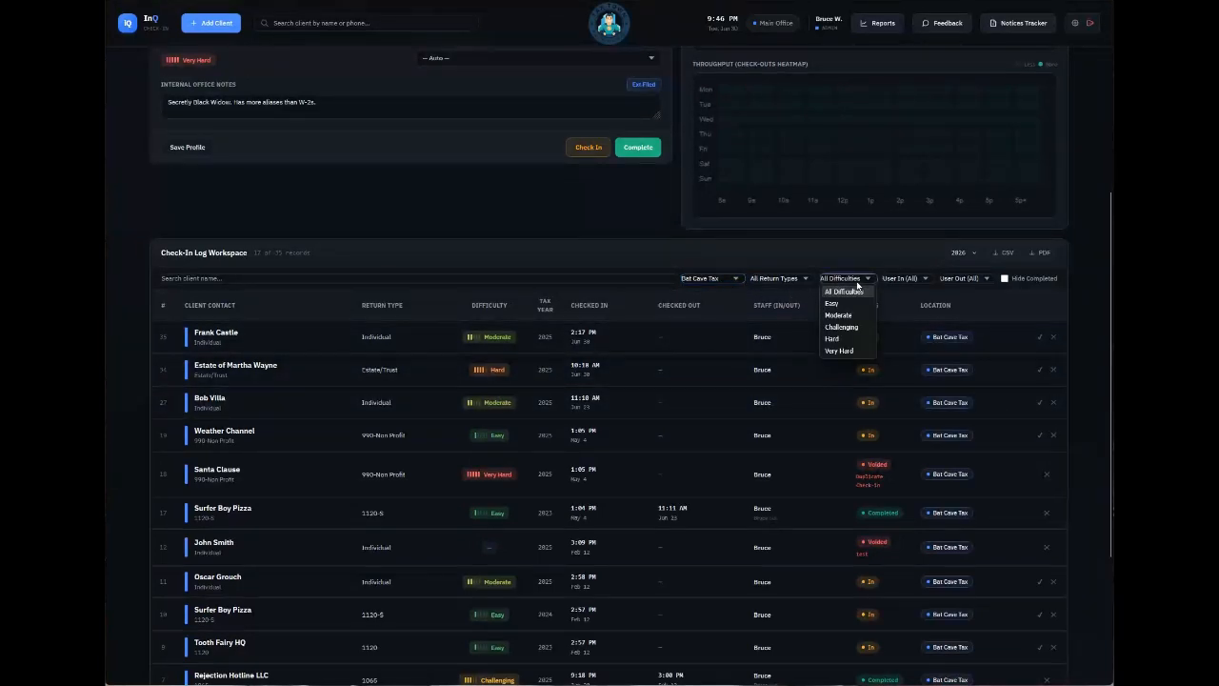
pyautogui.click(857, 304)
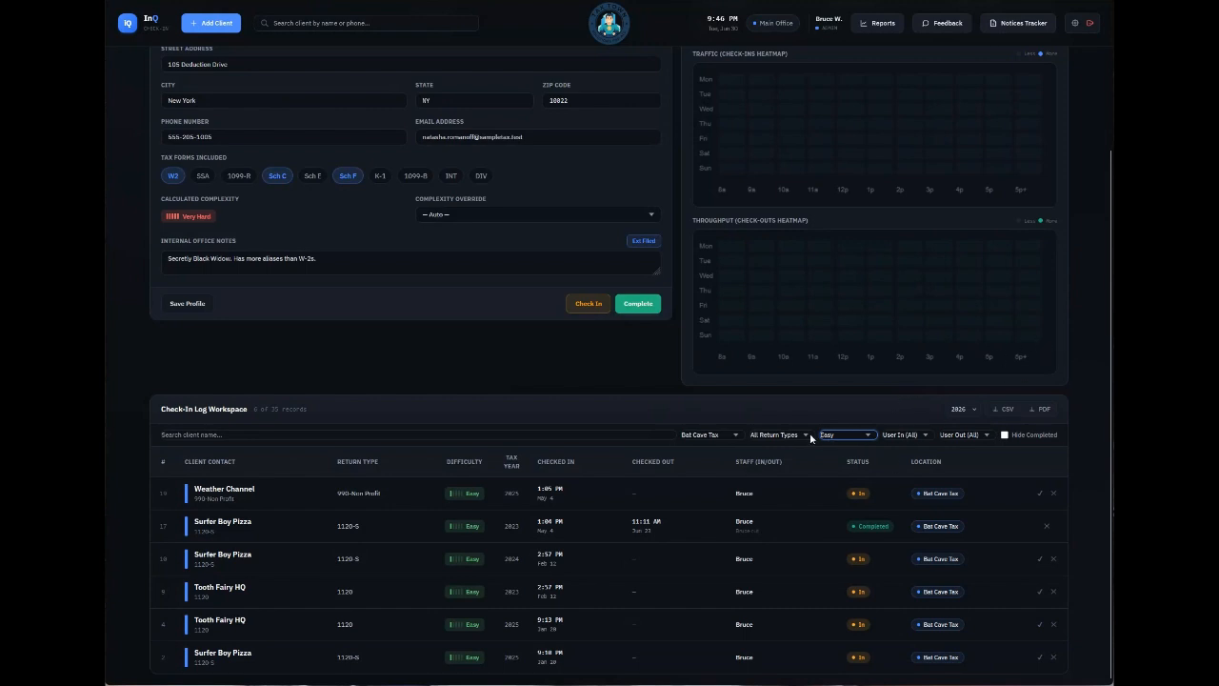
pyautogui.click(705, 434)
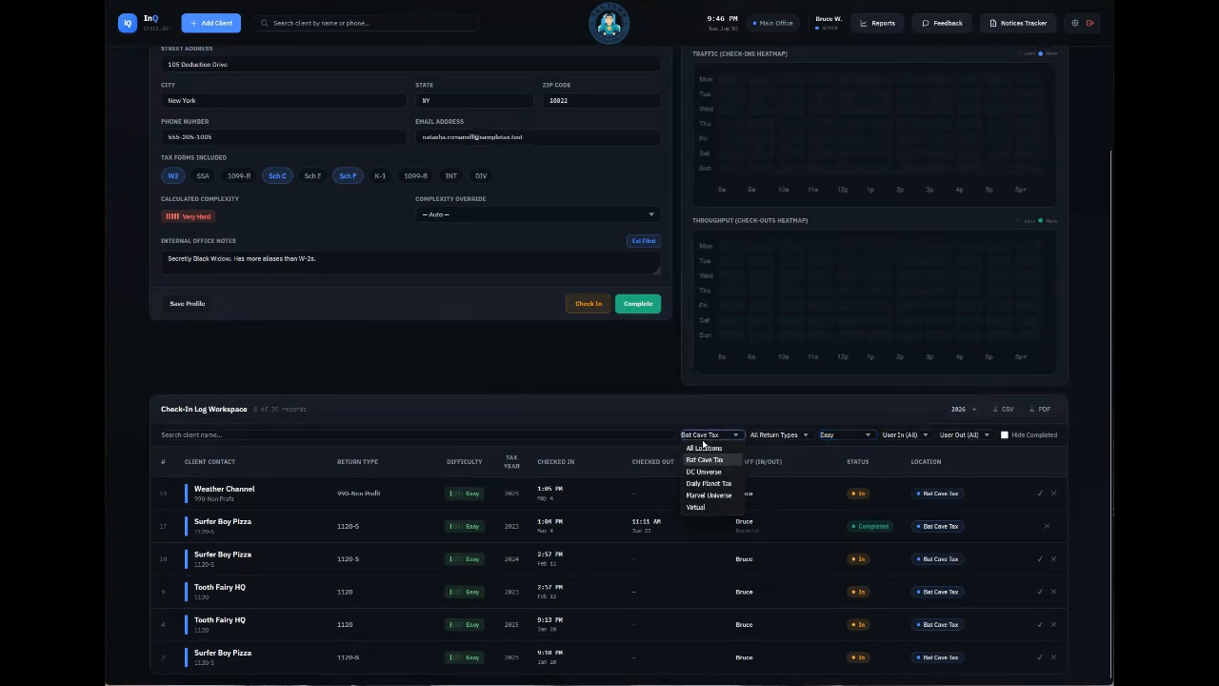
pyautogui.click(713, 504)
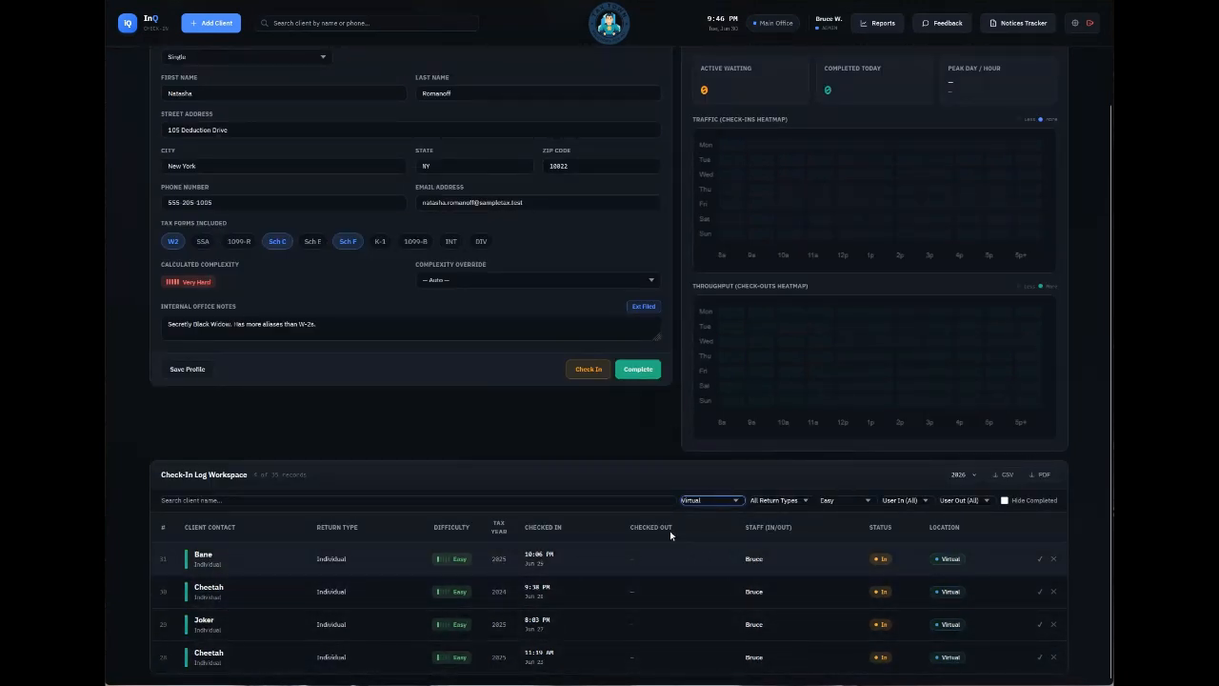
# - Compare the Snapshot heatmaps by switching the location to Daily Planet Tax, Virtual, and back to Bat Cave Tax
pyautogui.scroll(2, 668, 455)
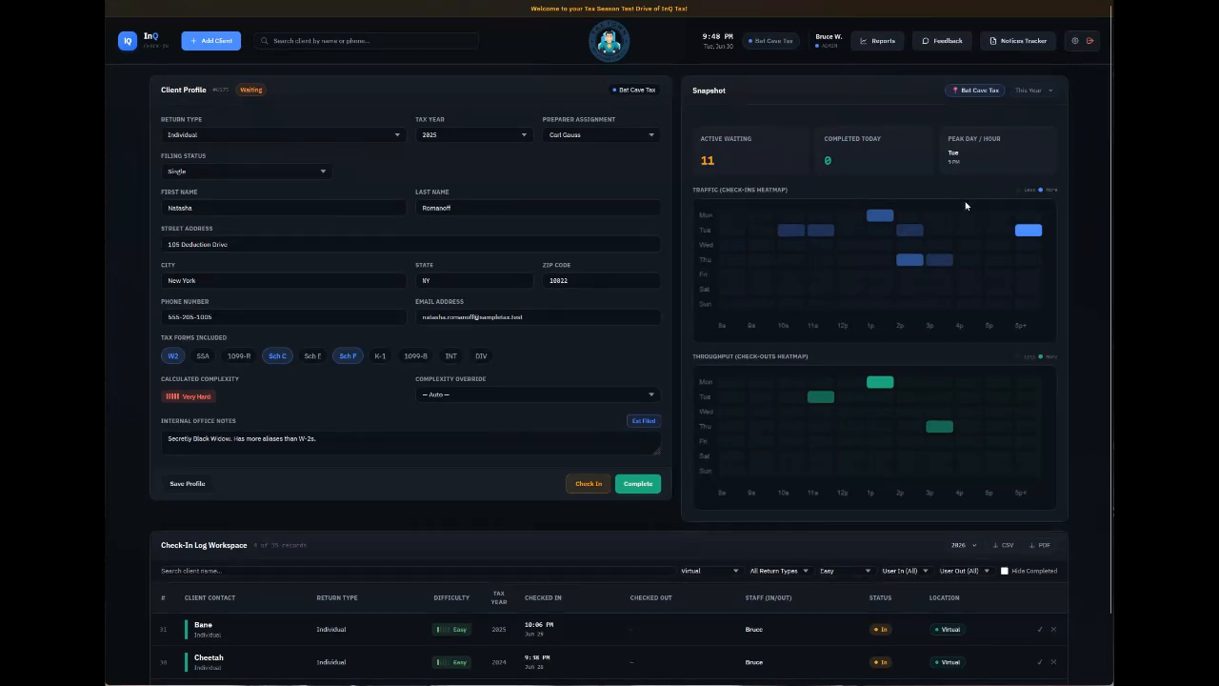
pyautogui.click(970, 92)
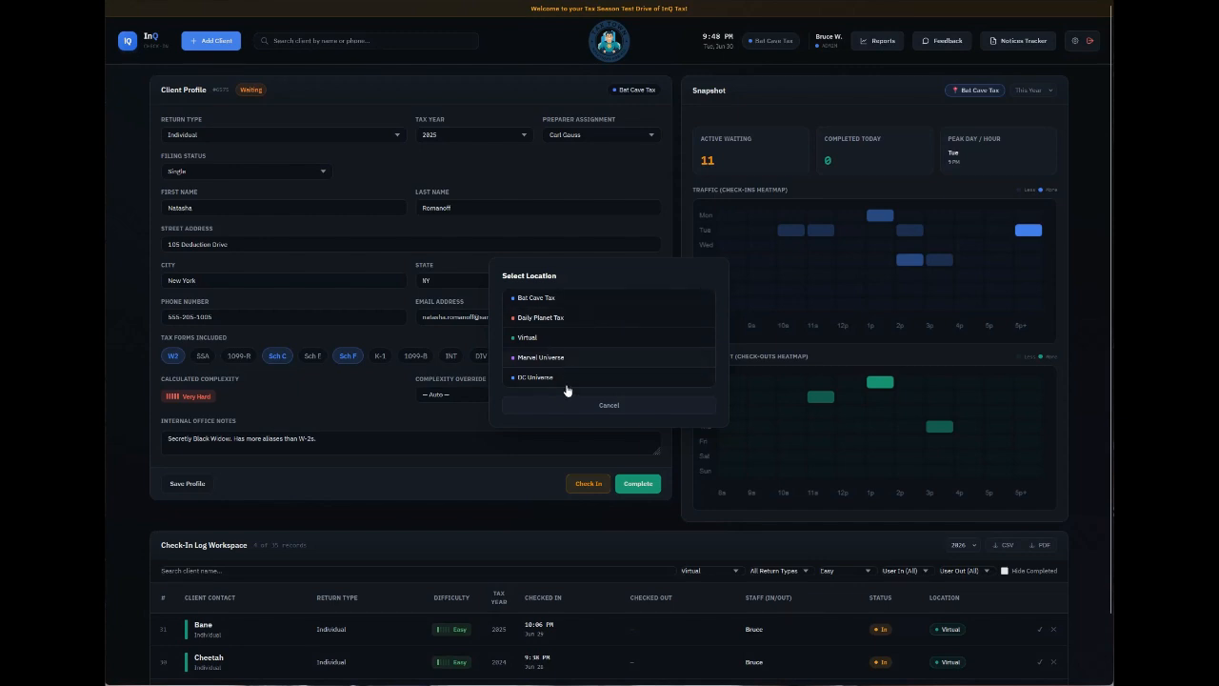
pyautogui.click(568, 321)
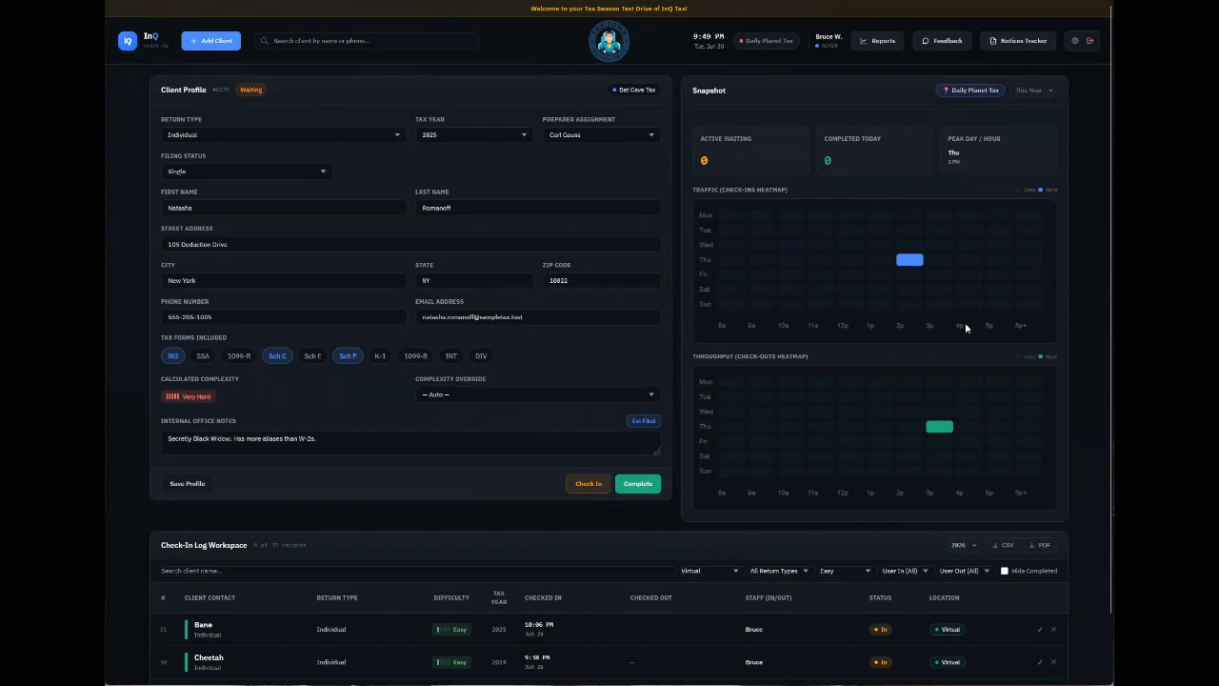
pyautogui.click(969, 89)
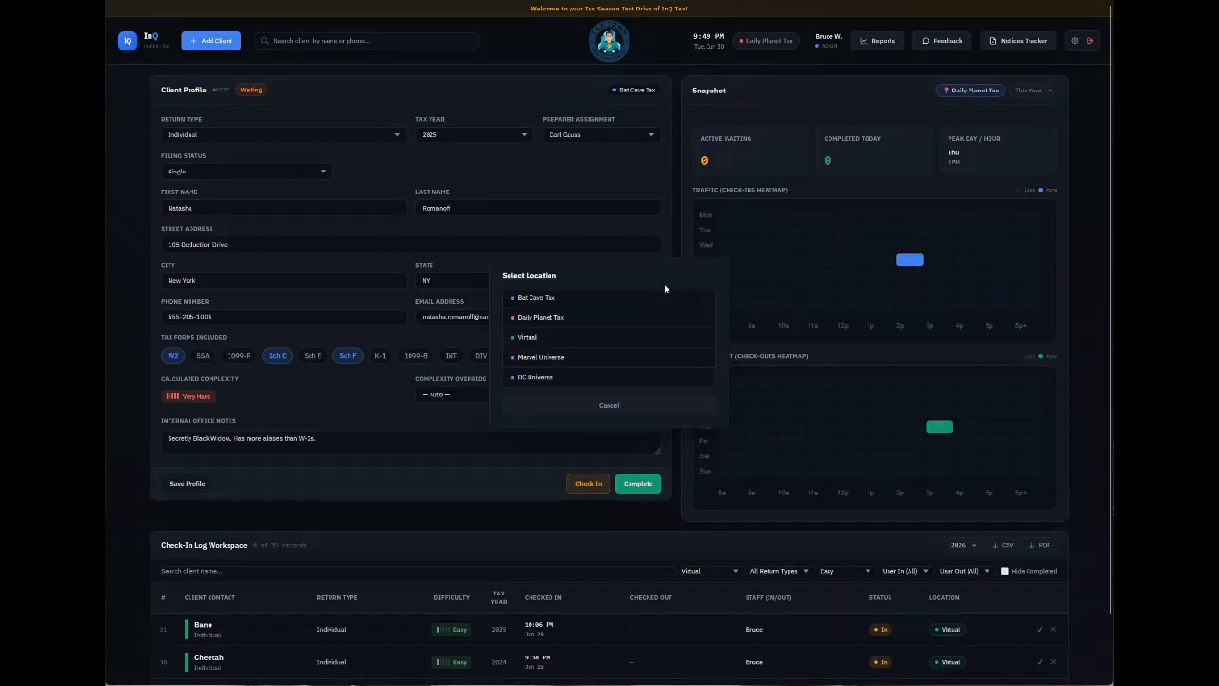
pyautogui.click(628, 337)
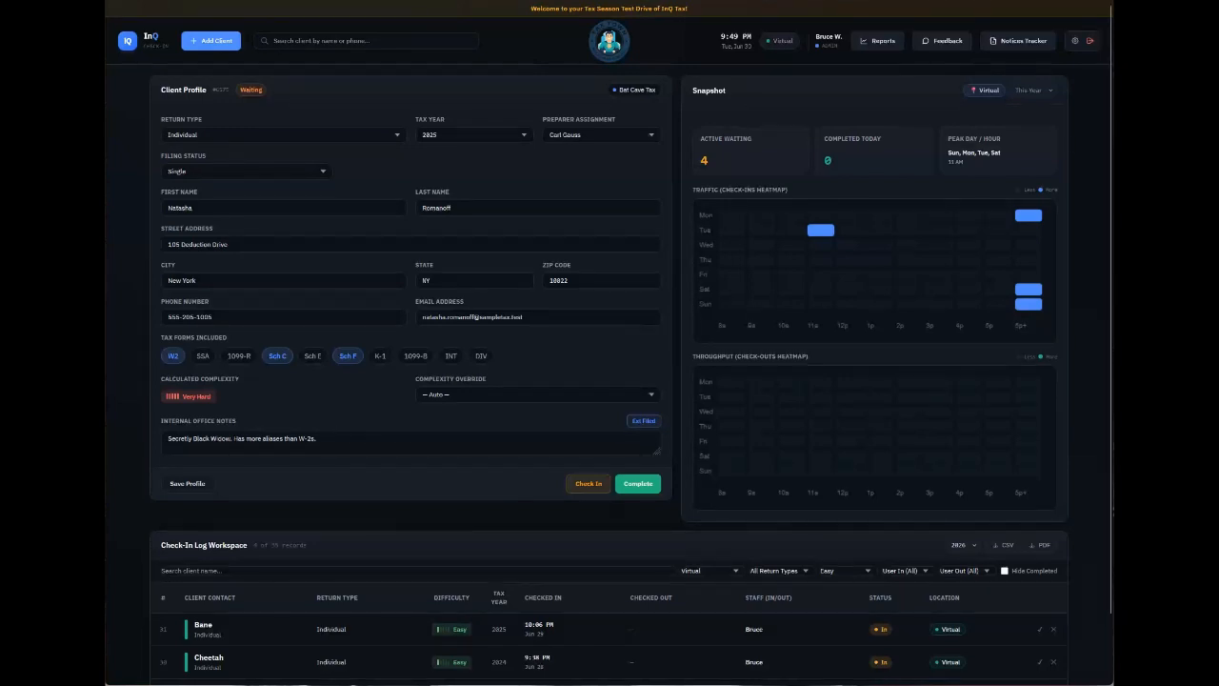
pyautogui.click(986, 89)
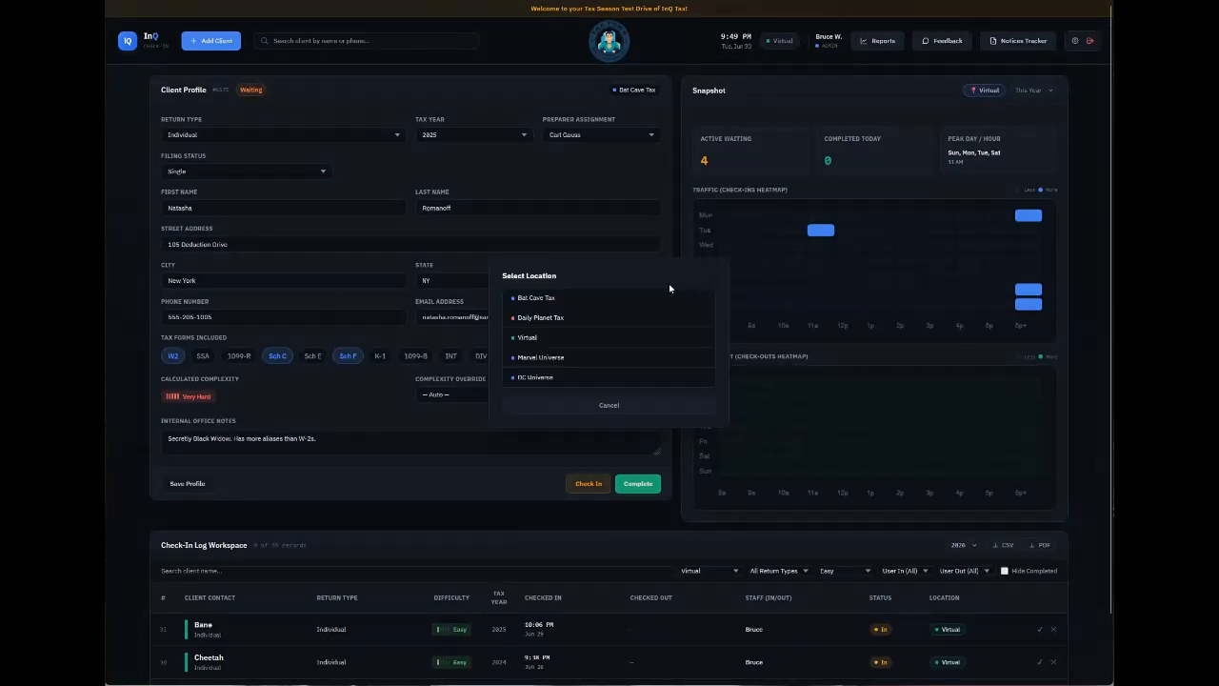
pyautogui.click(566, 299)
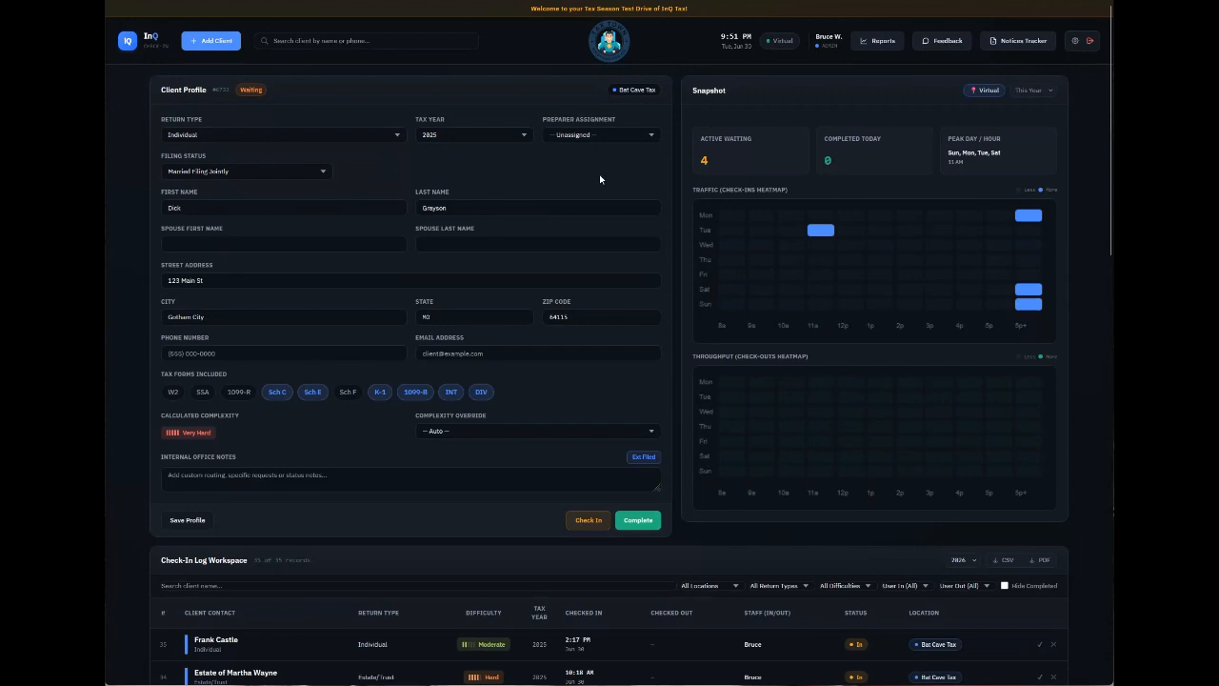
# - Set the Gotham City client's tax year to 2024 and check the client in
pyautogui.click(471, 136)
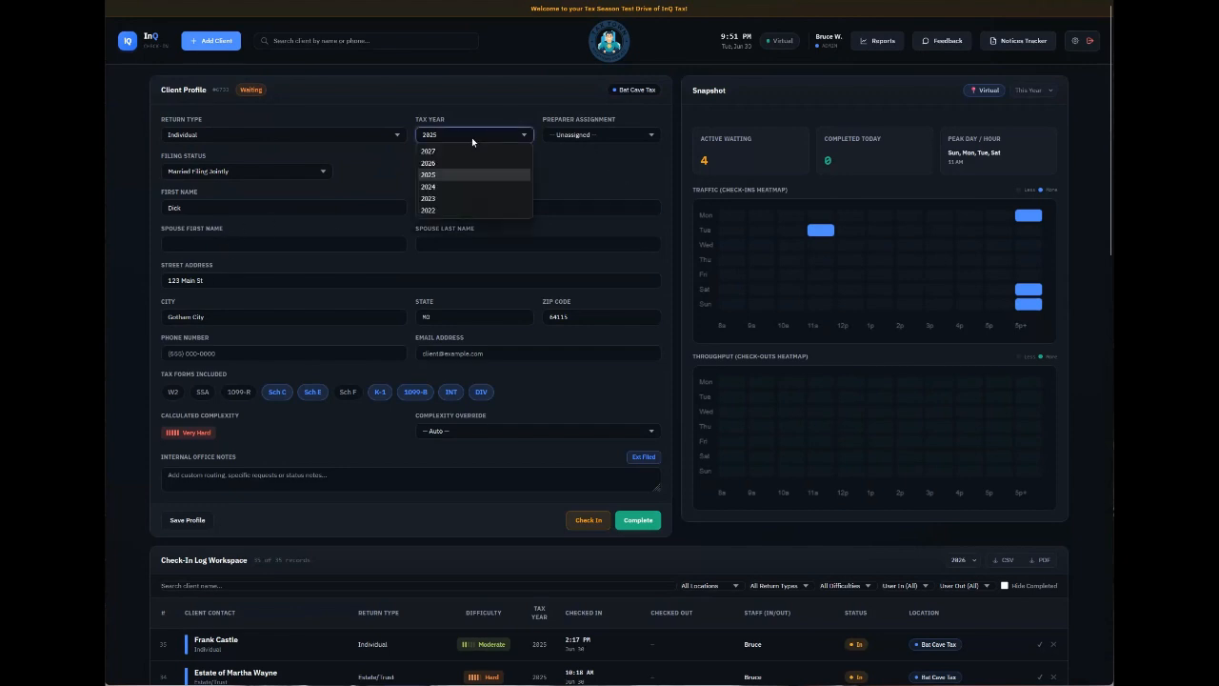
pyautogui.click(470, 187)
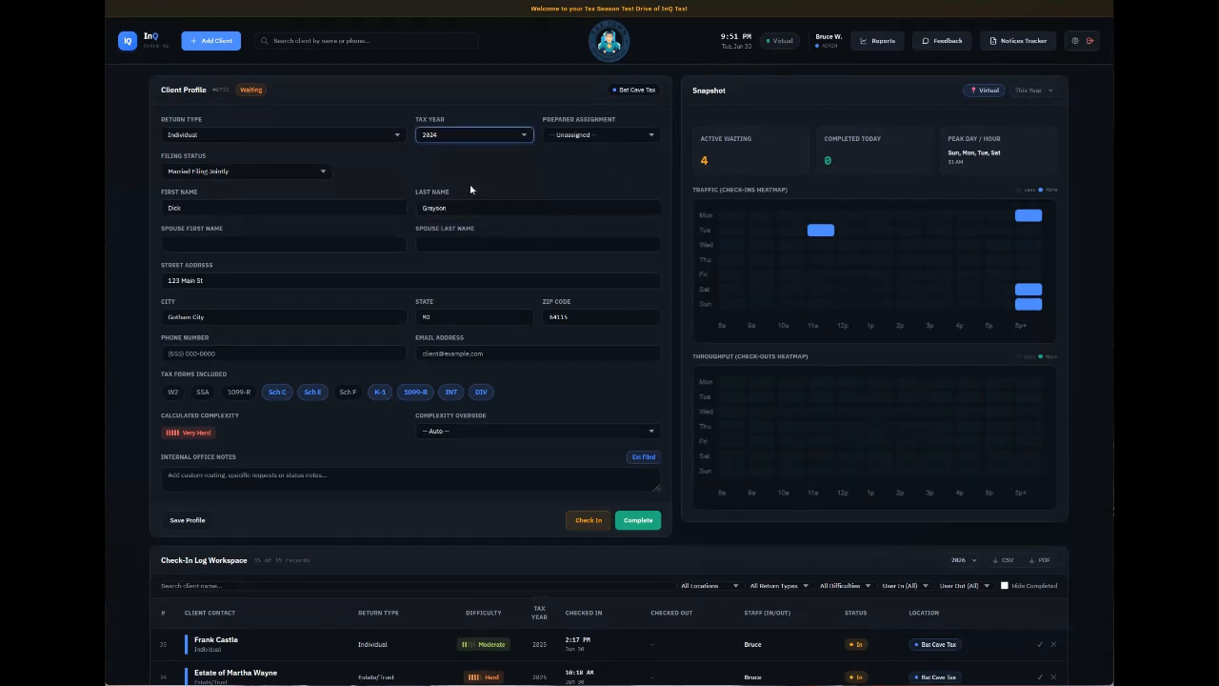
pyautogui.click(587, 520)
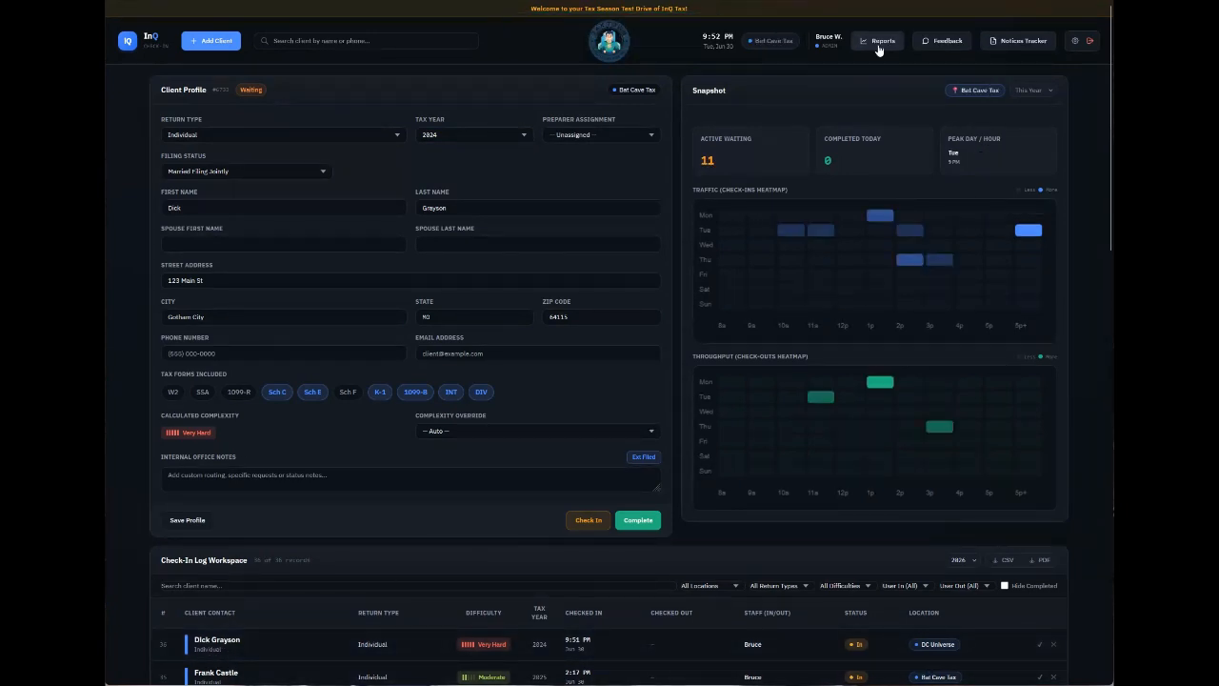
# - Review the WIP Dashboard in the reports and run the Retention Report's missing client list for tax year 2025
pyautogui.click(878, 44)
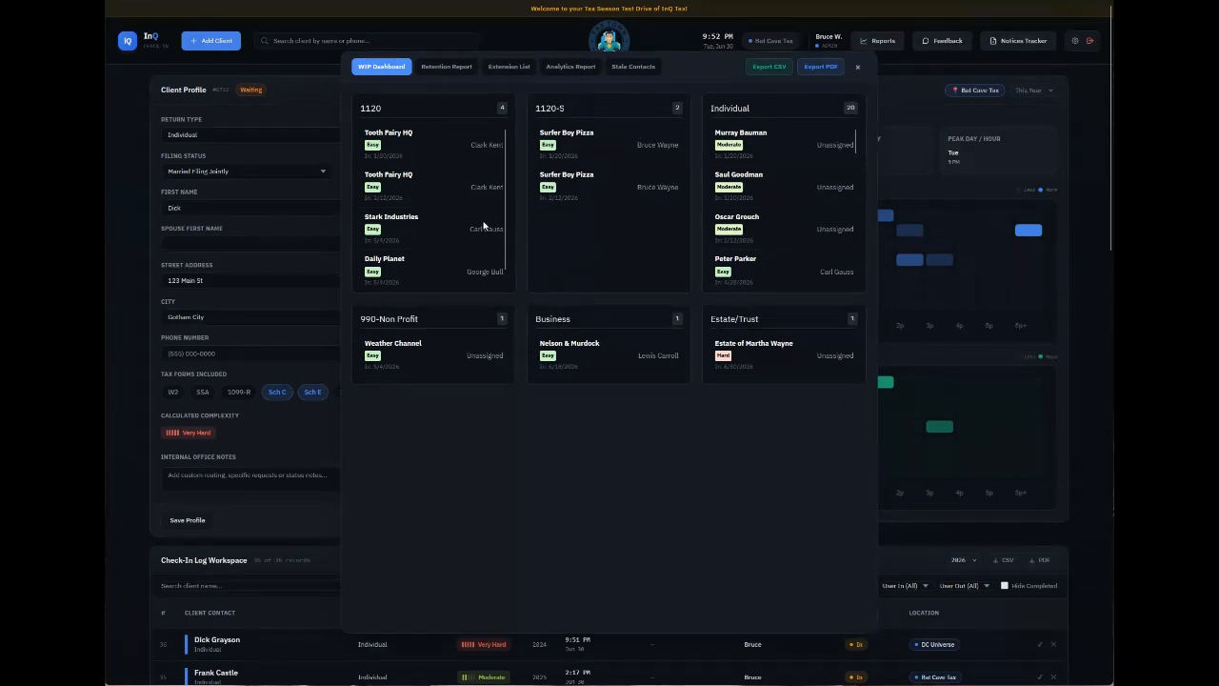
pyautogui.click(444, 71)
pyautogui.click(541, 100)
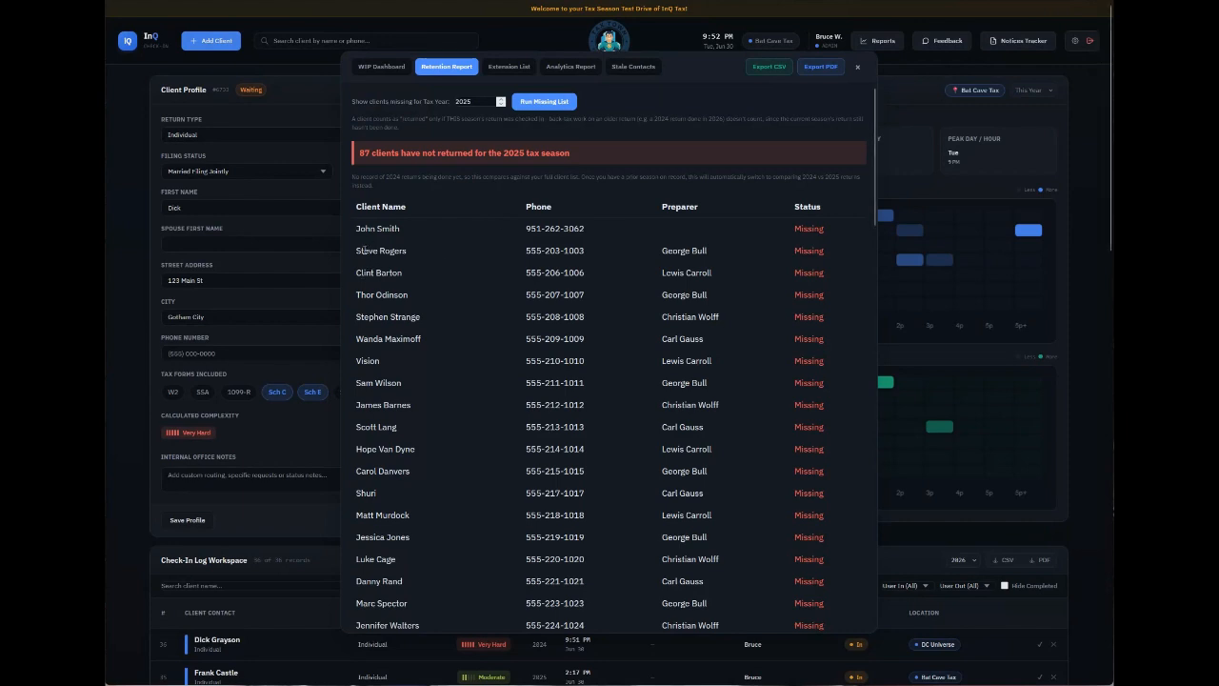
pyautogui.moveTo(358, 250); pyautogui.dragTo(409, 254)
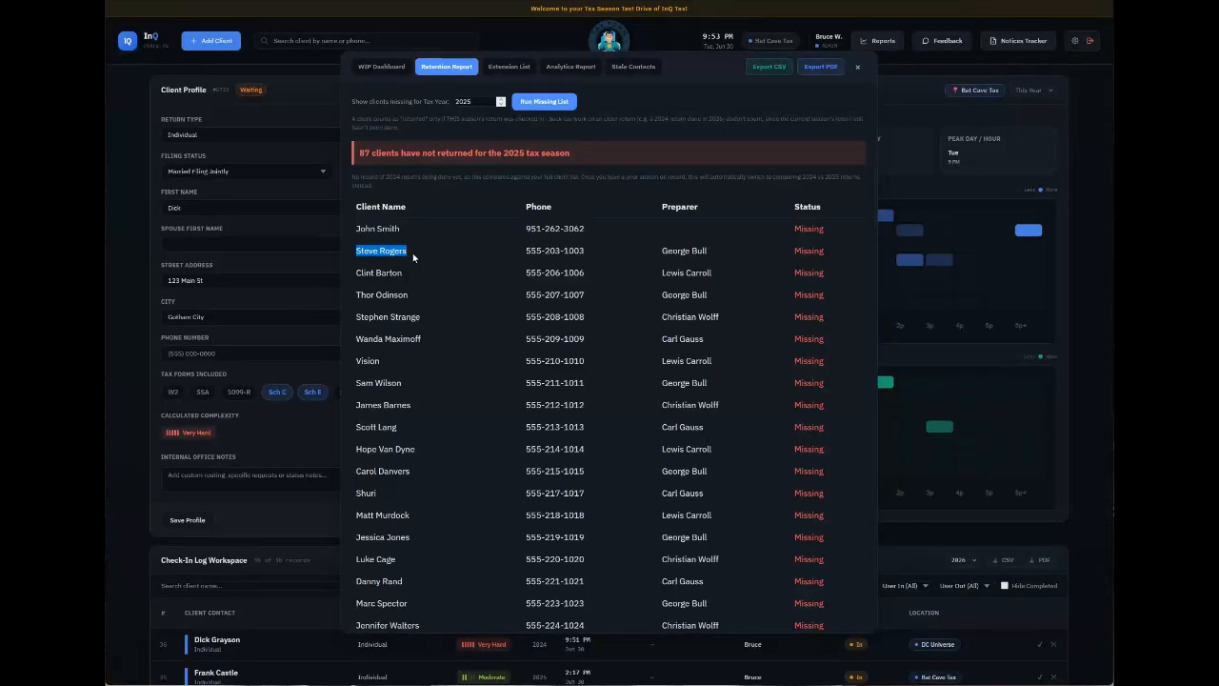
pyautogui.click(670, 143)
# - Run the Extension List for tax year 2025 and close the reports
pyautogui.click(498, 68)
pyautogui.click(534, 101)
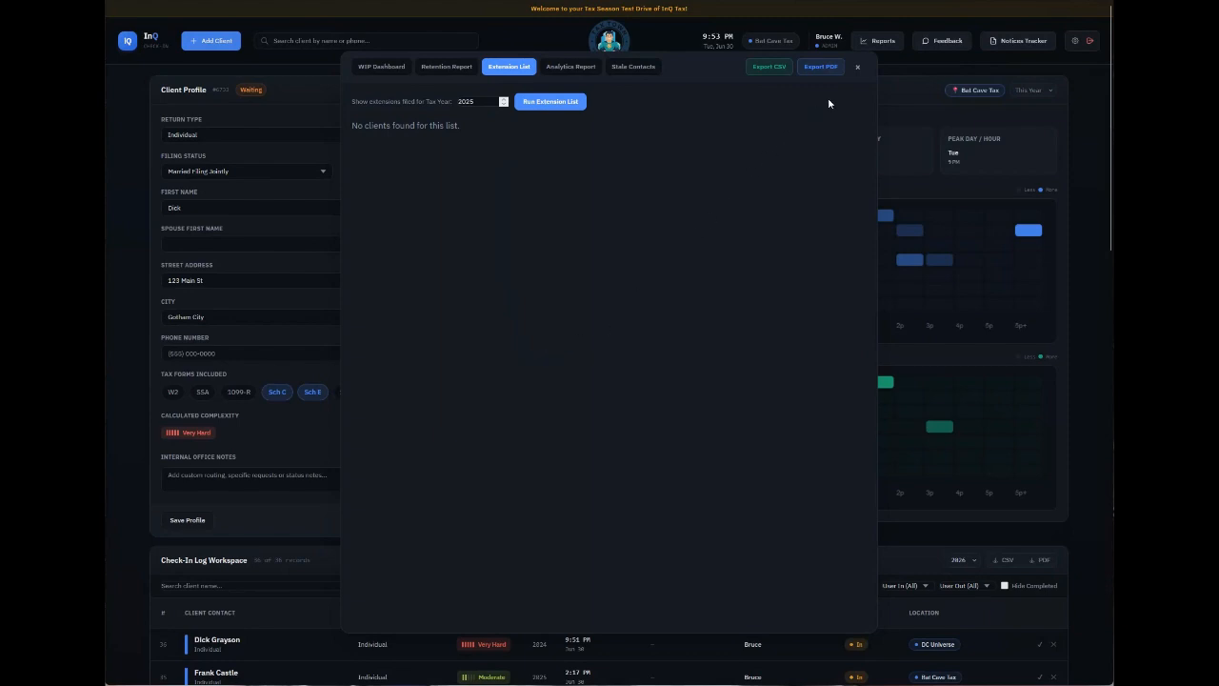
pyautogui.click(857, 69)
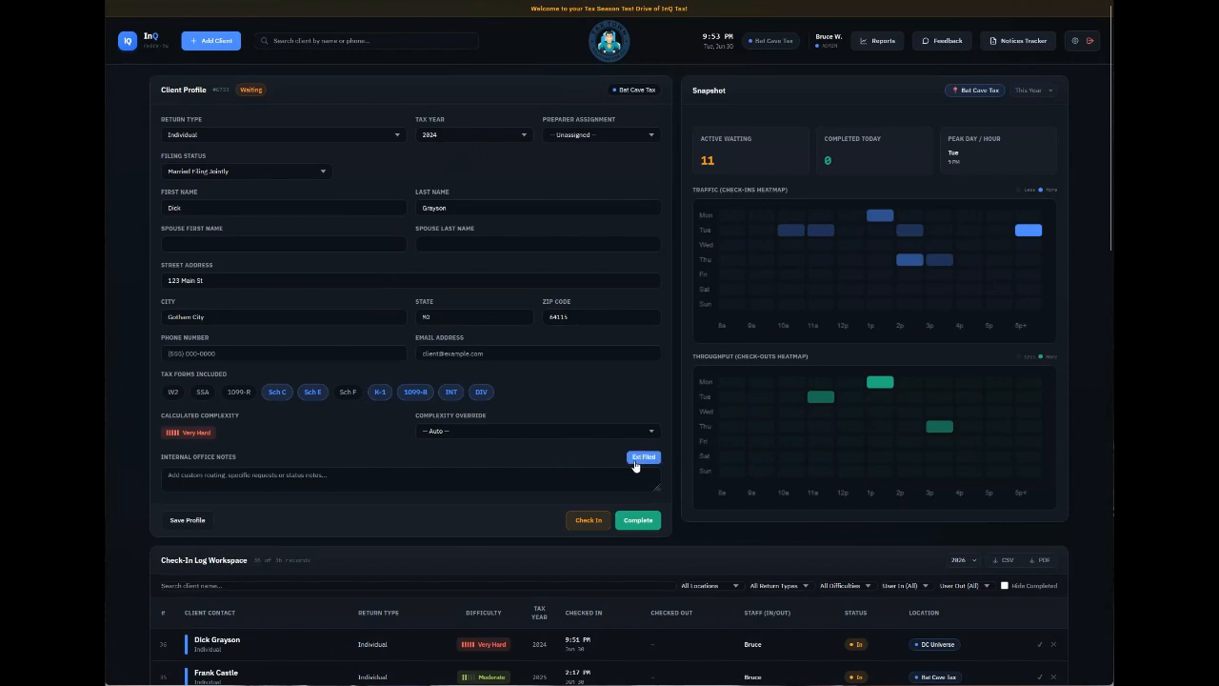
# - Search for the Metropolis client by first name and open the client's profile
pyautogui.click(418, 45)
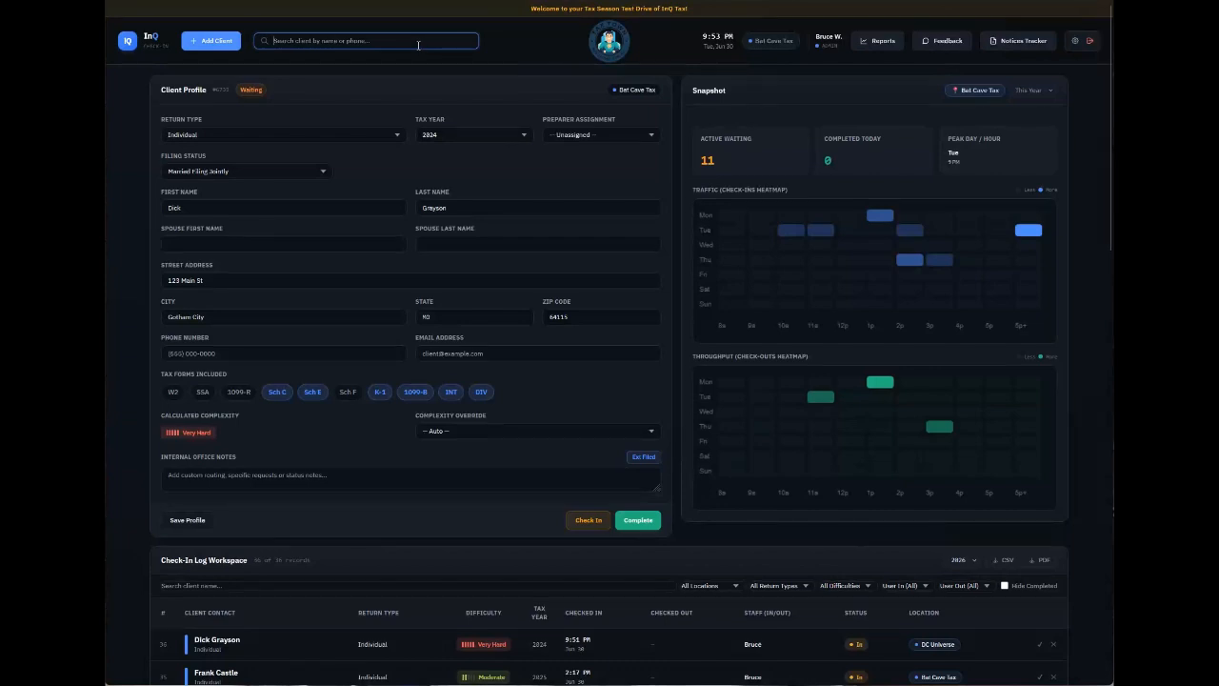
pyautogui.write('lo')
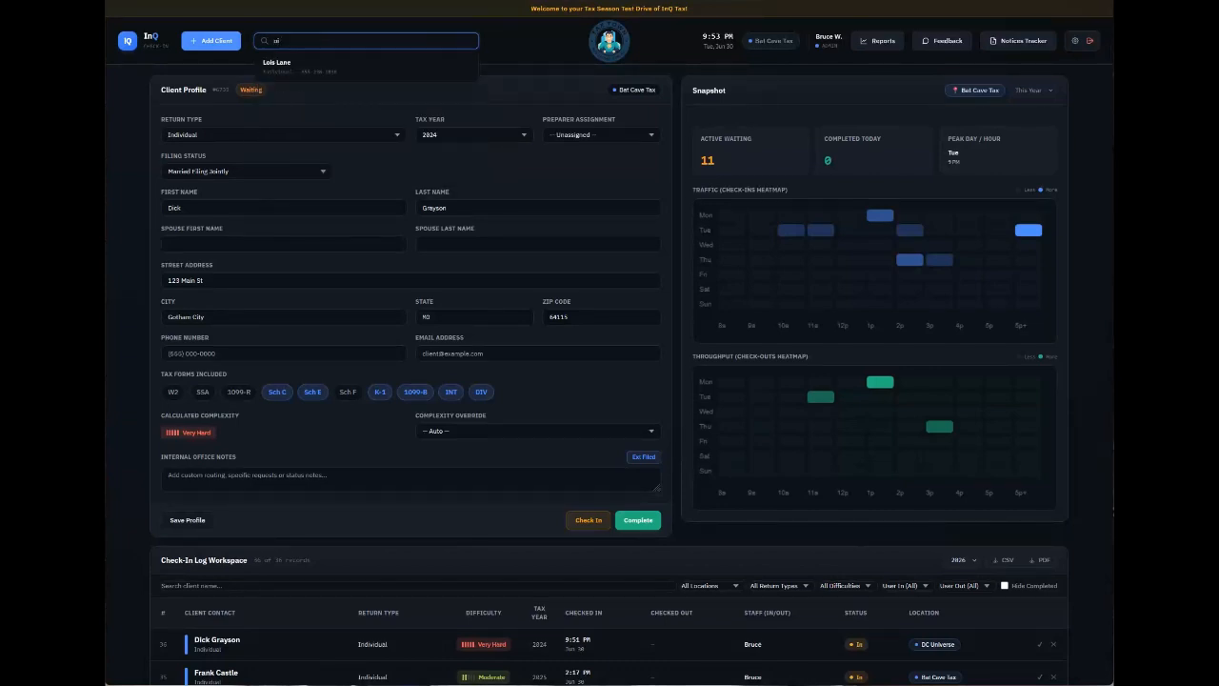
pyautogui.click(394, 68)
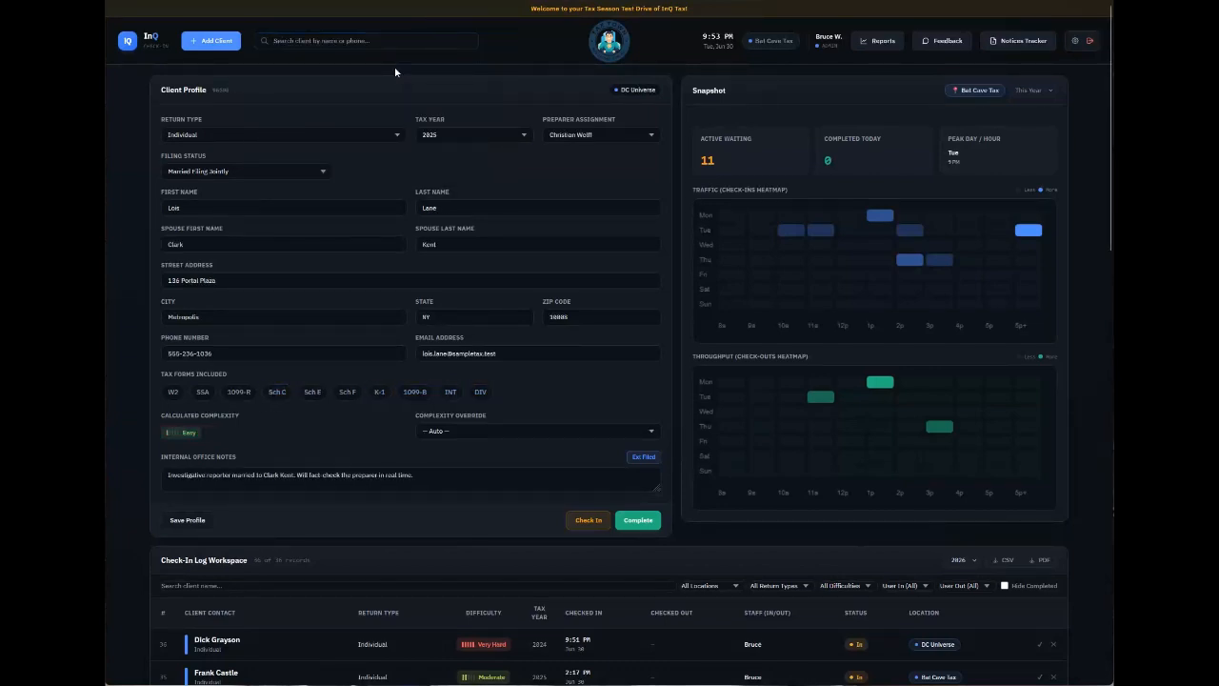
# - Mark an extension as filed for the client for tax year 2025
pyautogui.click(642, 458)
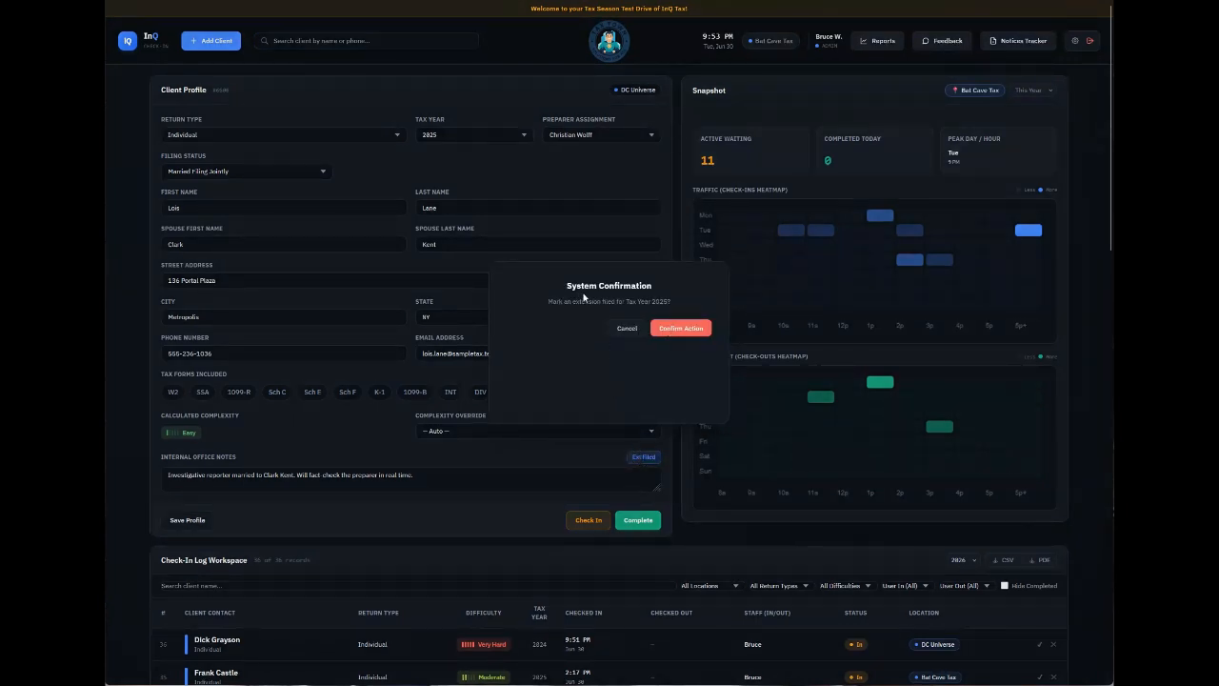
pyautogui.moveTo(548, 301); pyautogui.dragTo(674, 301)
pyautogui.click(683, 305)
pyautogui.click(668, 329)
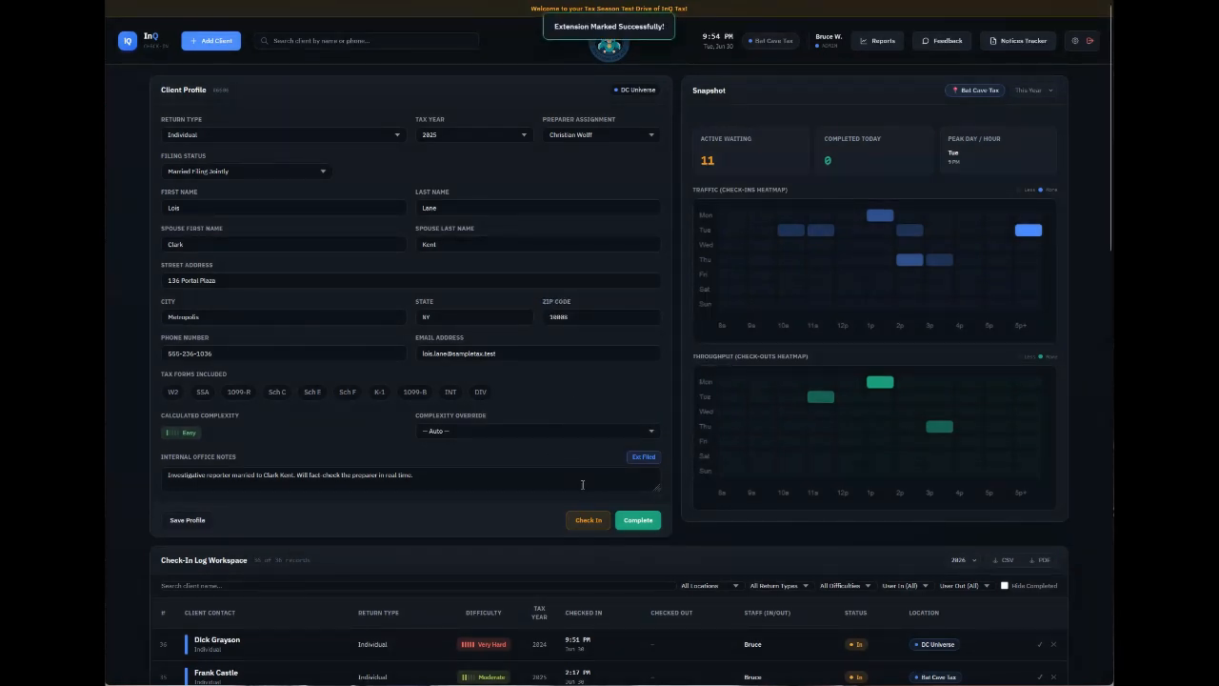
# - Rerun the 2025 Extension List, review the extended client's phone, preparer and status, and close the reports
pyautogui.click(883, 41)
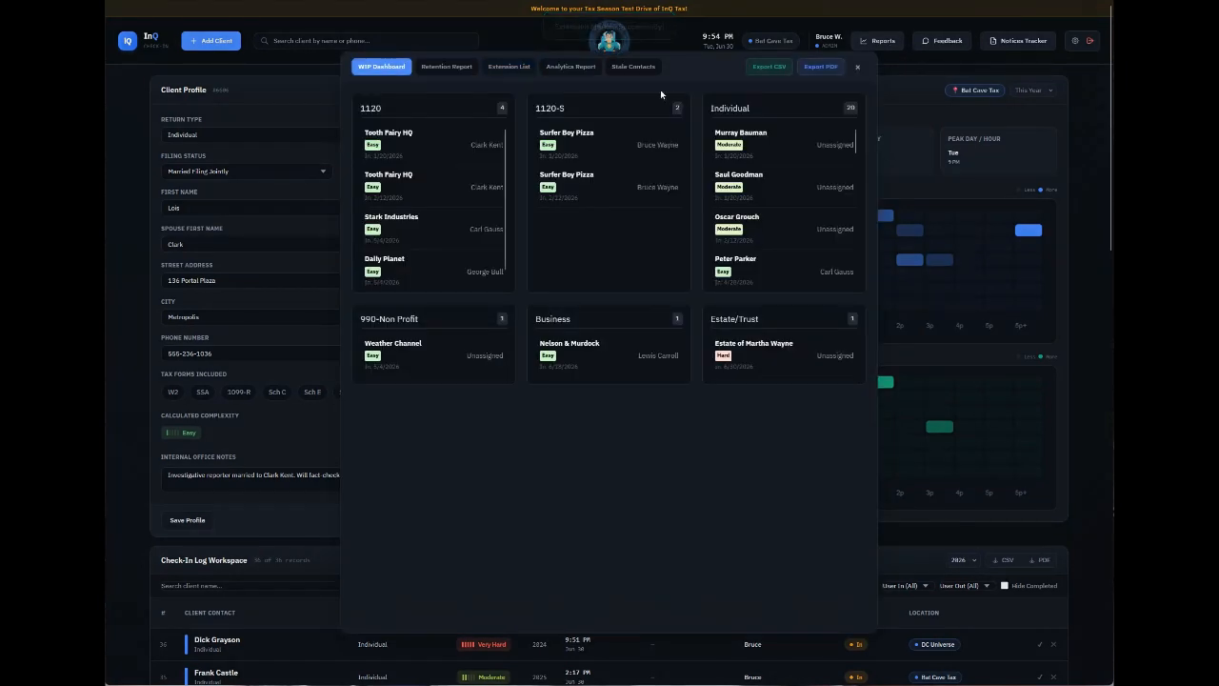
pyautogui.click(510, 67)
pyautogui.click(551, 101)
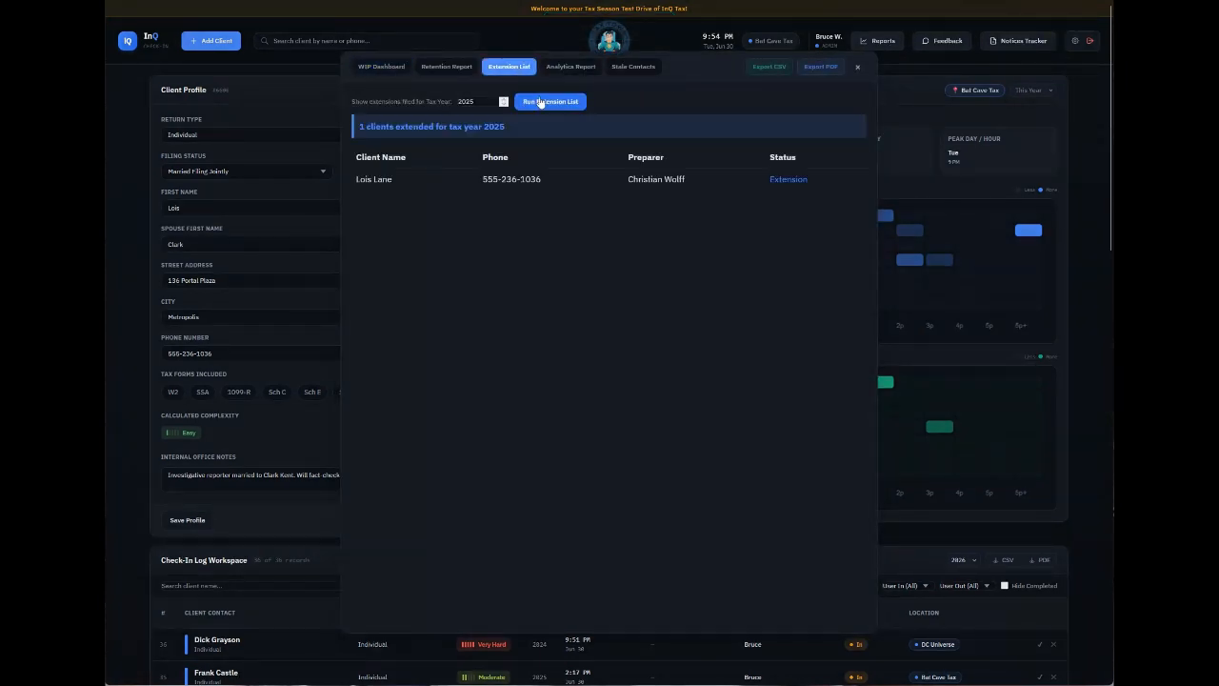
pyautogui.moveTo(361, 181); pyautogui.dragTo(752, 193)
pyautogui.click(644, 226)
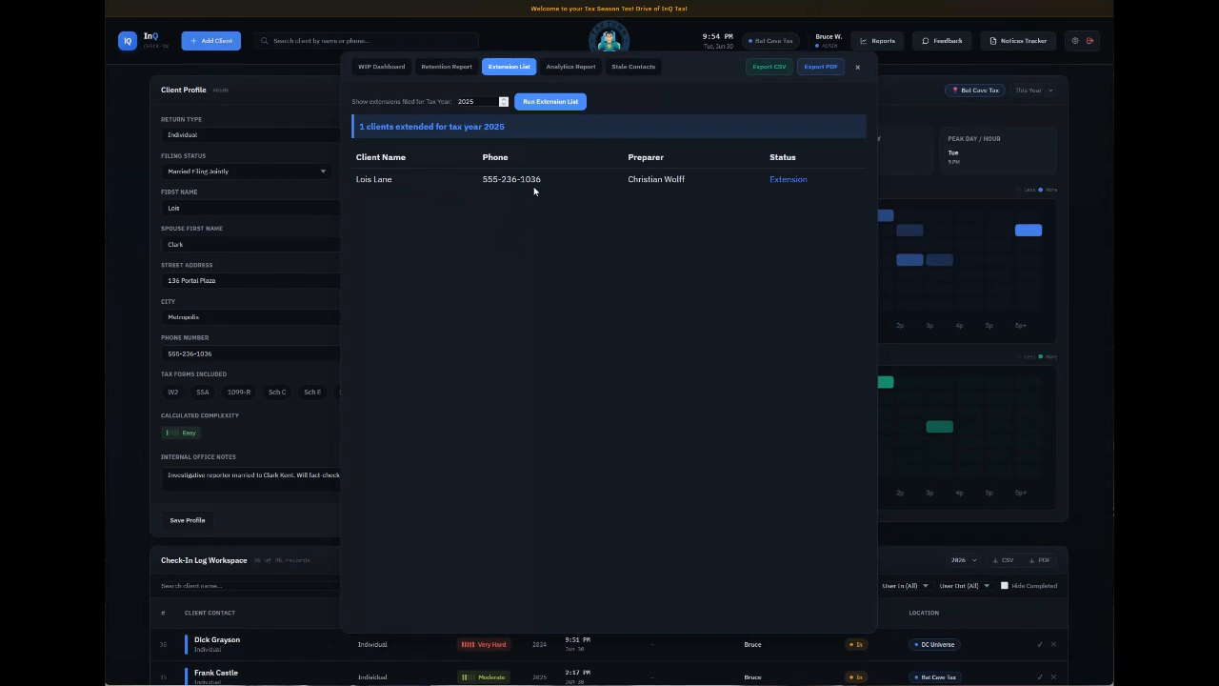
pyautogui.click(857, 67)
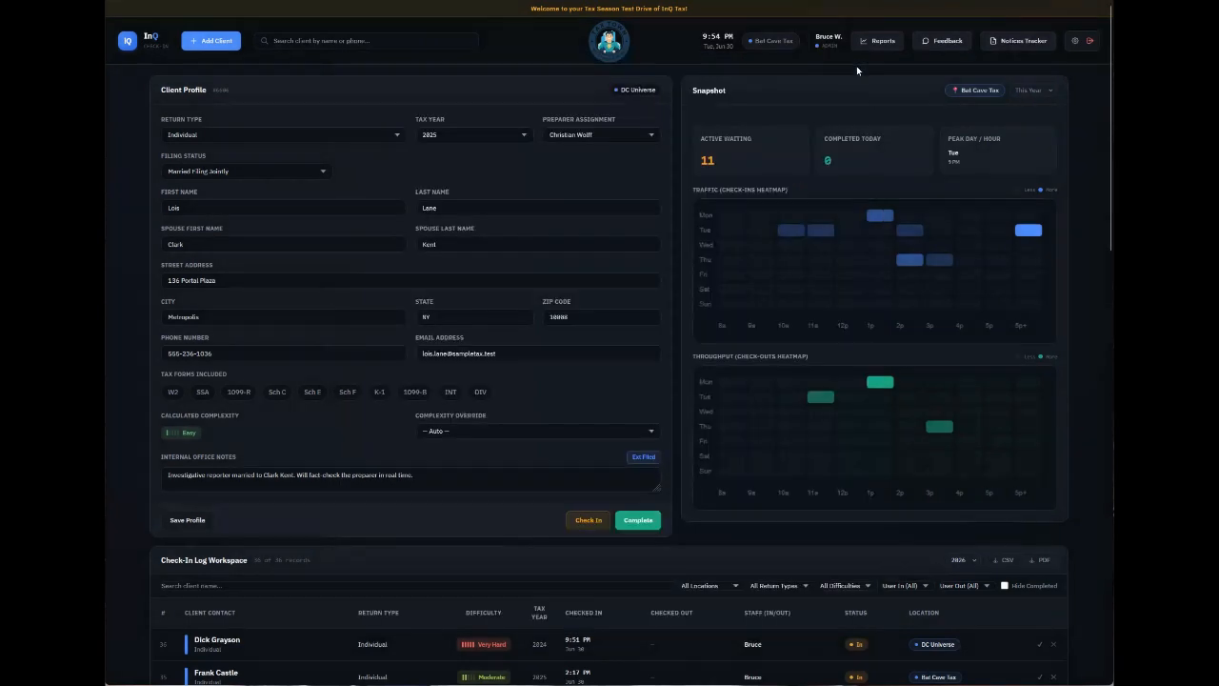
# - Check in the Metropolis client and run the 2025 Extension List again to see whether the client is still listed
pyautogui.click(591, 524)
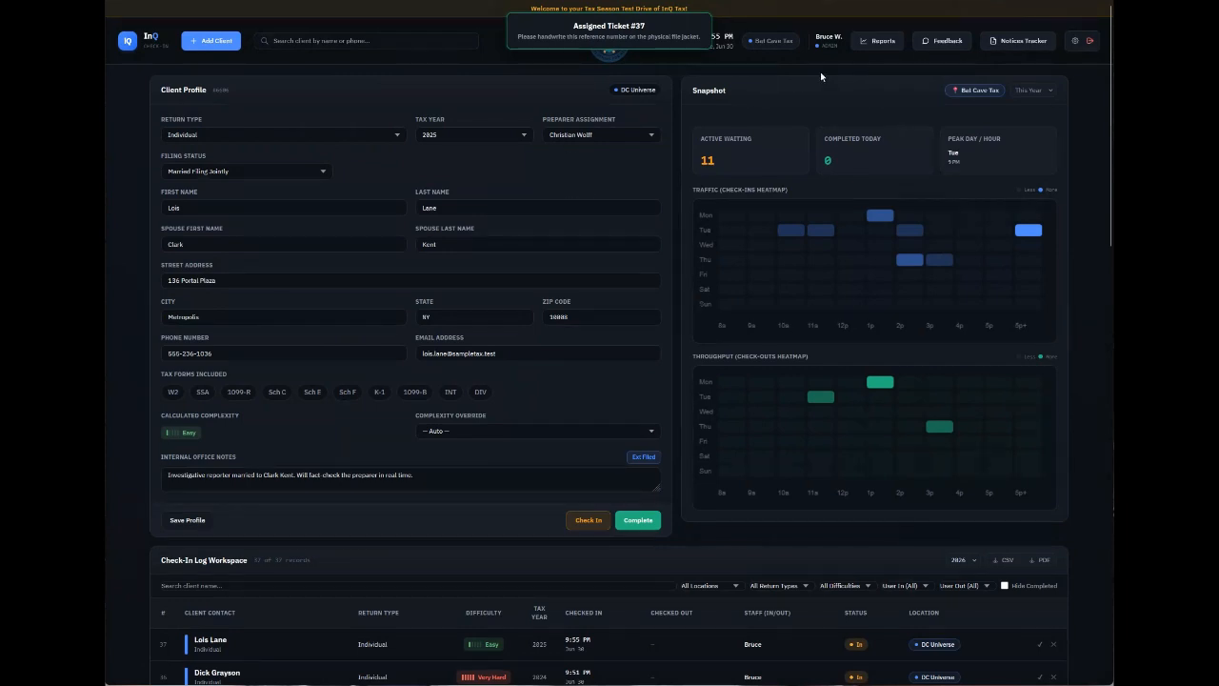
pyautogui.click(881, 40)
pyautogui.click(514, 68)
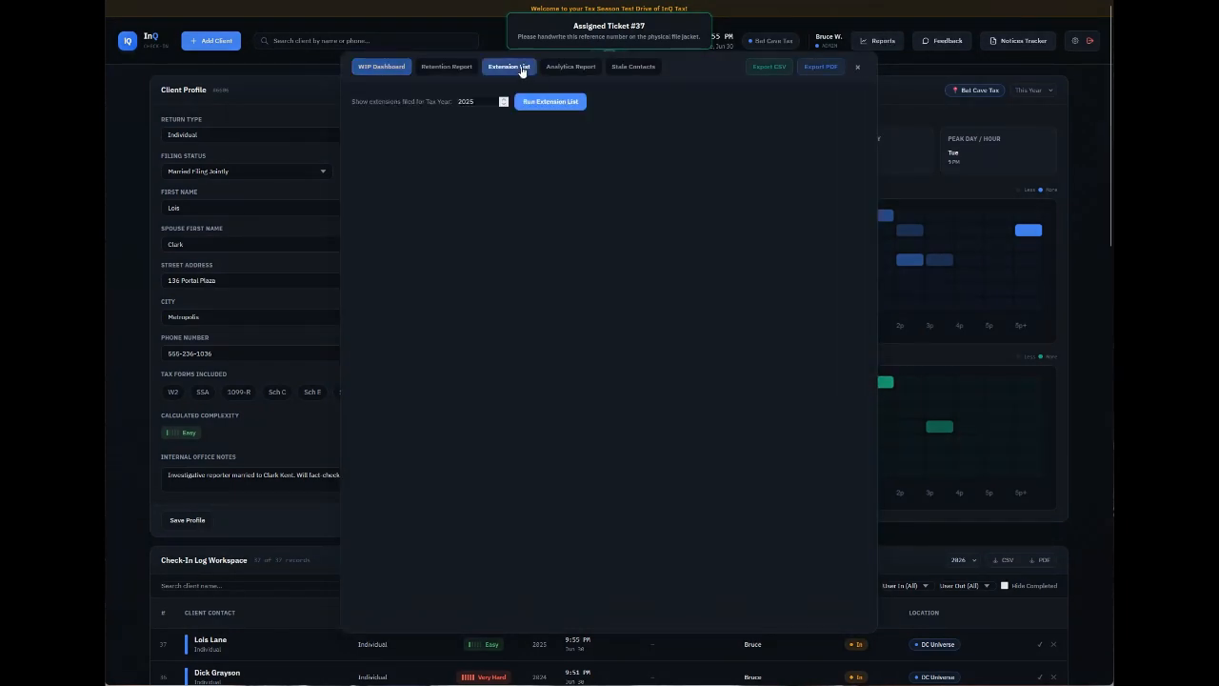
pyautogui.click(545, 101)
pyautogui.moveTo(378, 126); pyautogui.dragTo(436, 127)
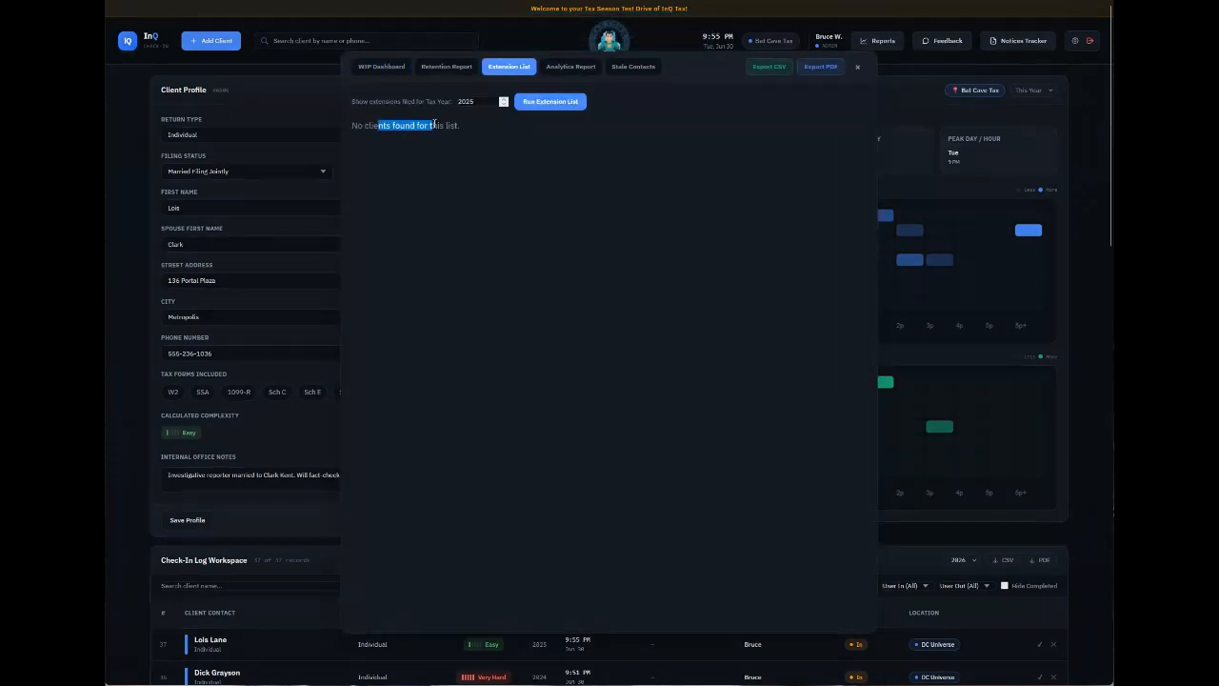
pyautogui.click(492, 146)
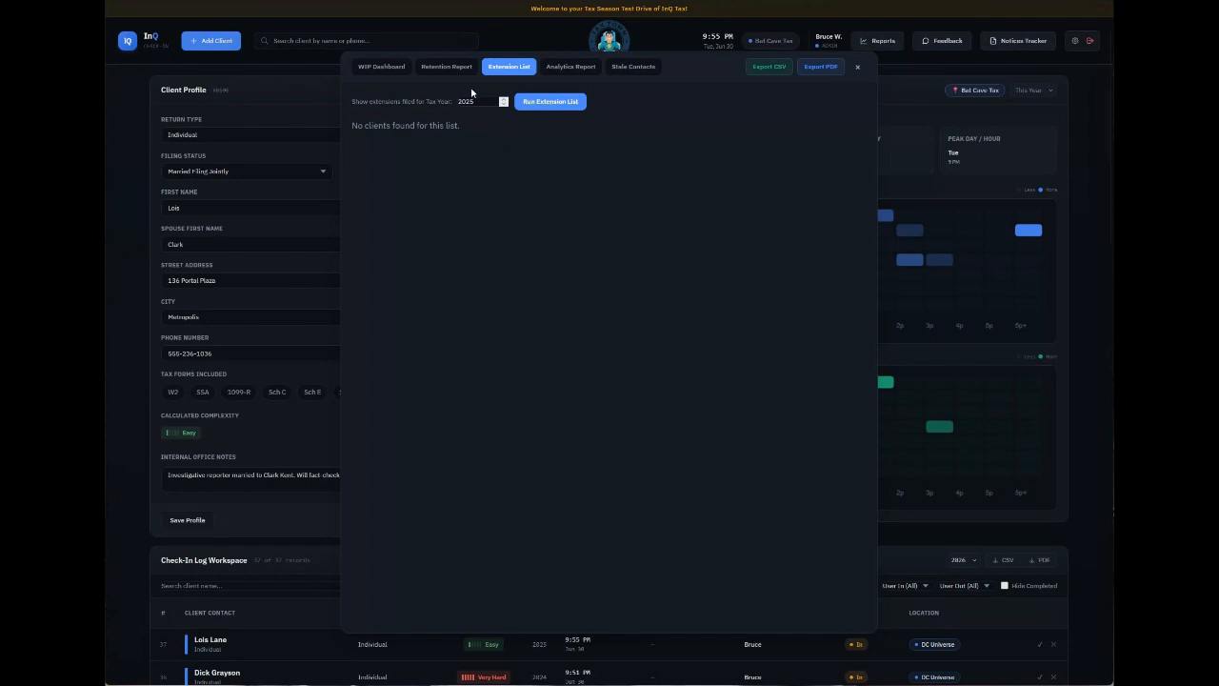
# - Look through the Individual returns on the WIP Dashboard for the newly checked-in client
pyautogui.click(382, 69)
pyautogui.scroll(-8, 781, 185)
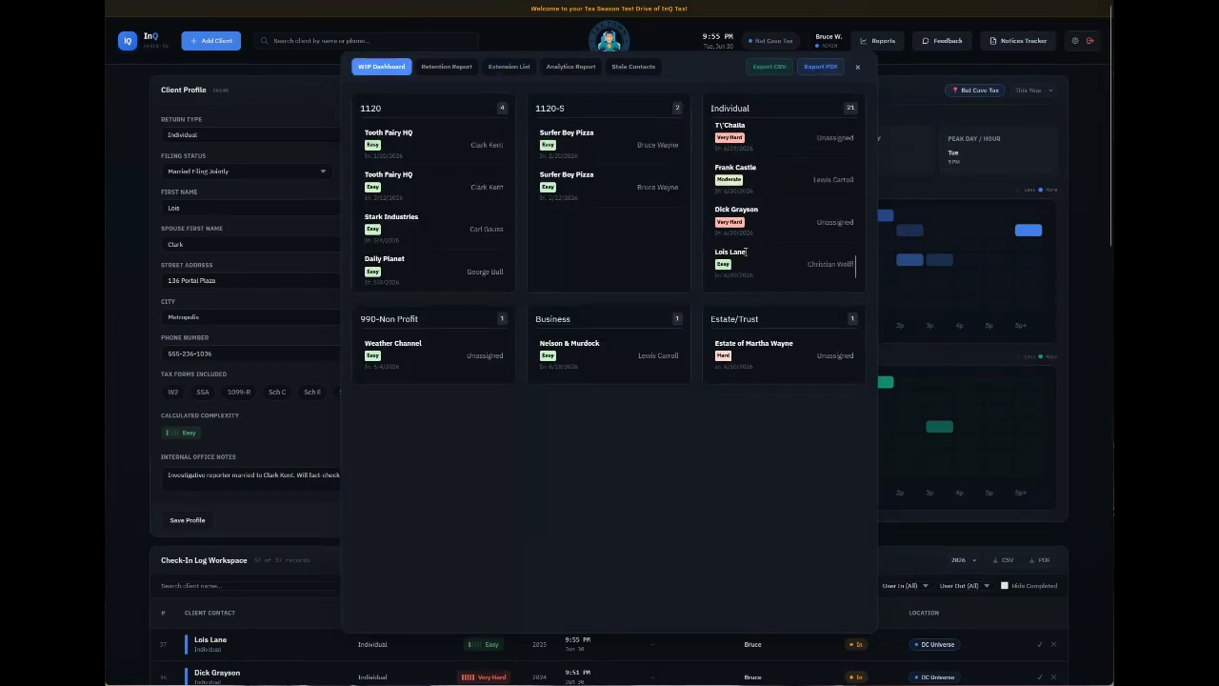
pyautogui.scroll(8, 743, 252)
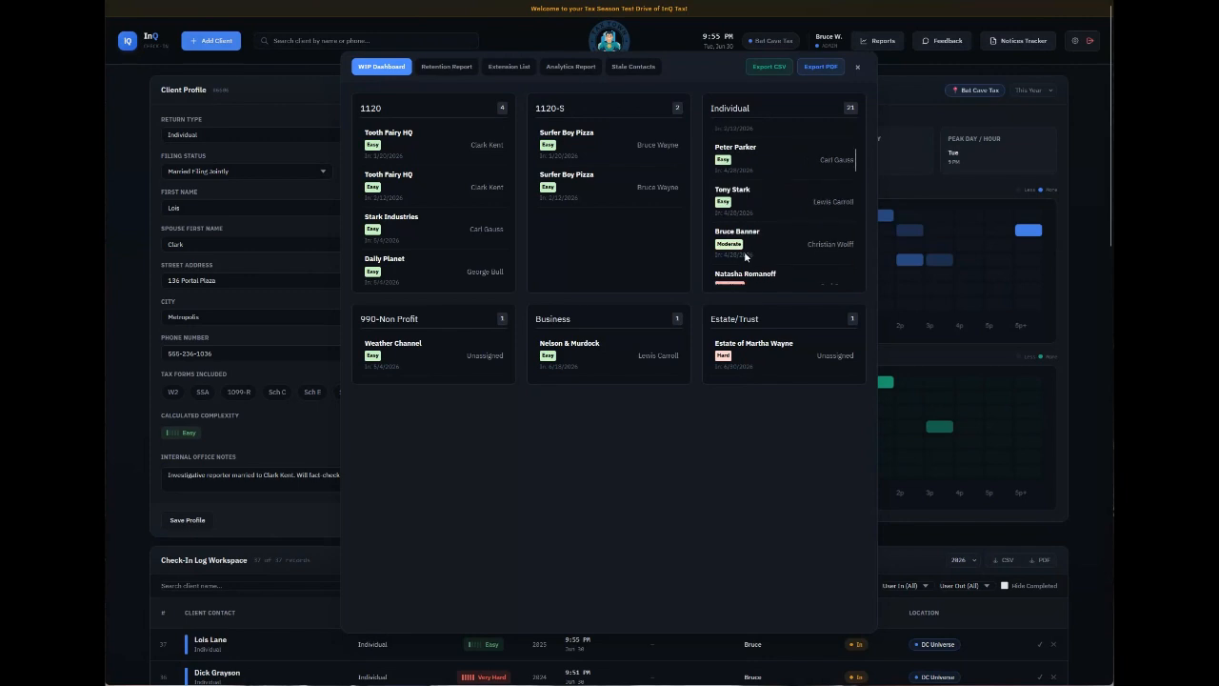
# - Run the Analytics Report for 2026 across all locations and review its insights and turnaround times
pyautogui.click(570, 67)
pyautogui.click(534, 102)
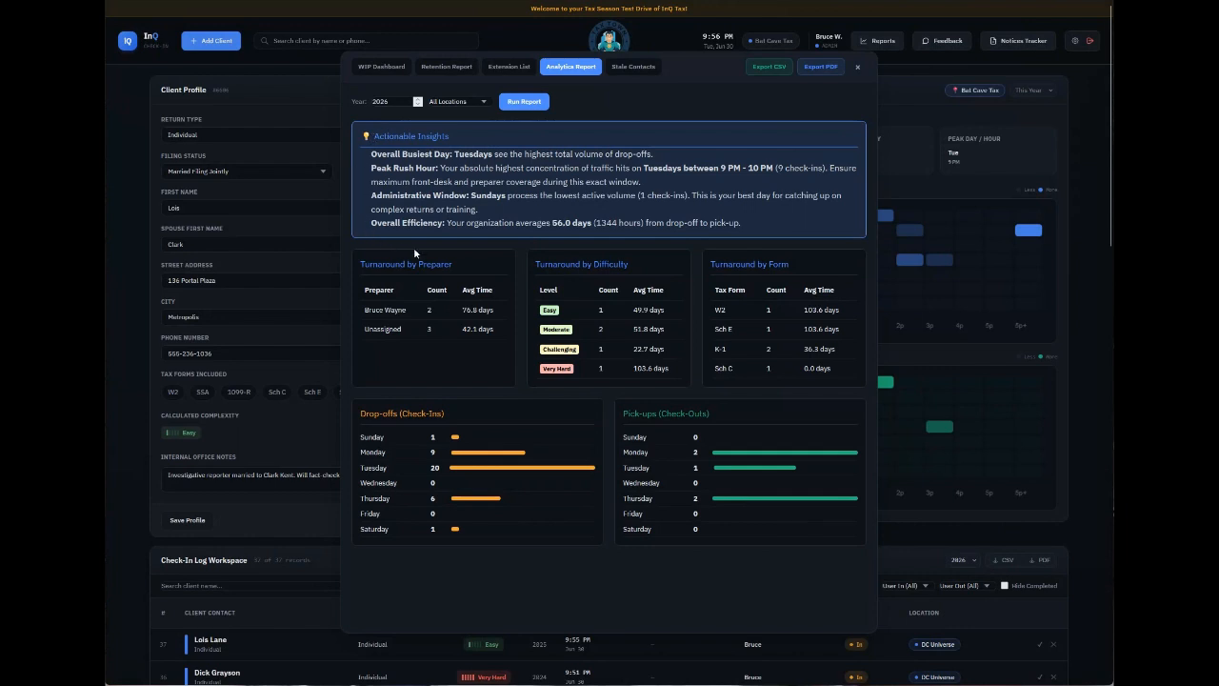
# - Rerun the 2026 Analytics Report for Bat Cave Tax, Marvel Universe and Daily Planet Tax to compare the individual locations
pyautogui.click(472, 101)
pyautogui.click(465, 126)
pyautogui.click(524, 102)
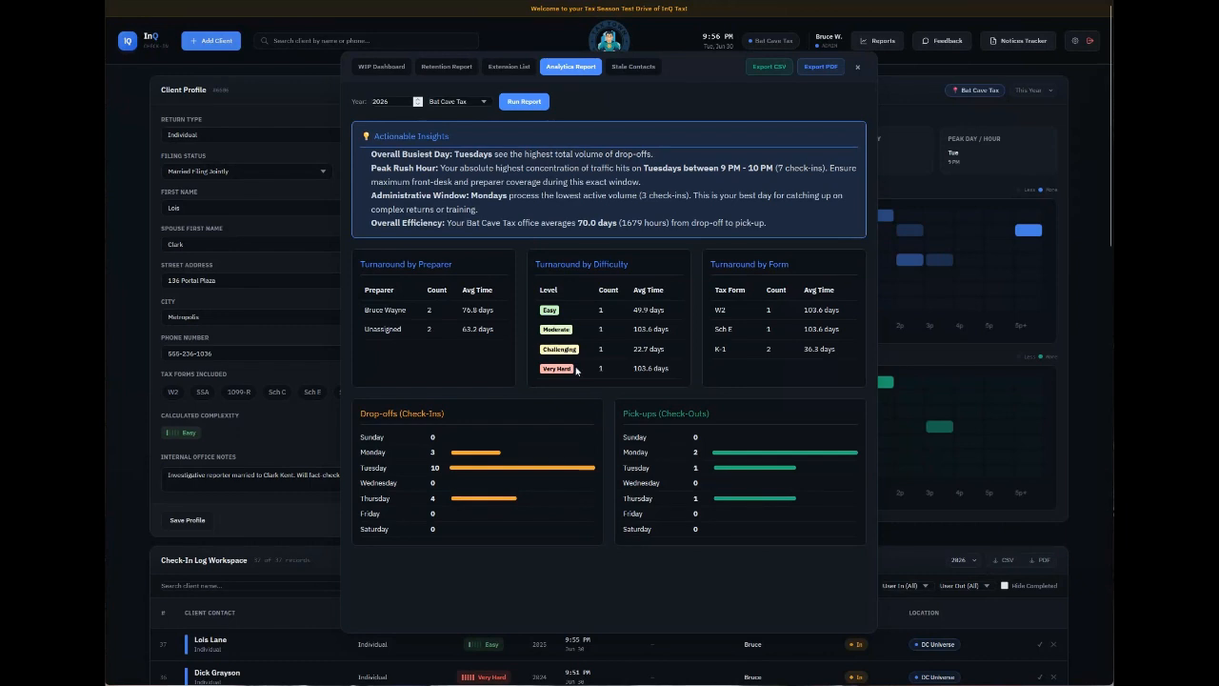
pyautogui.click(471, 102)
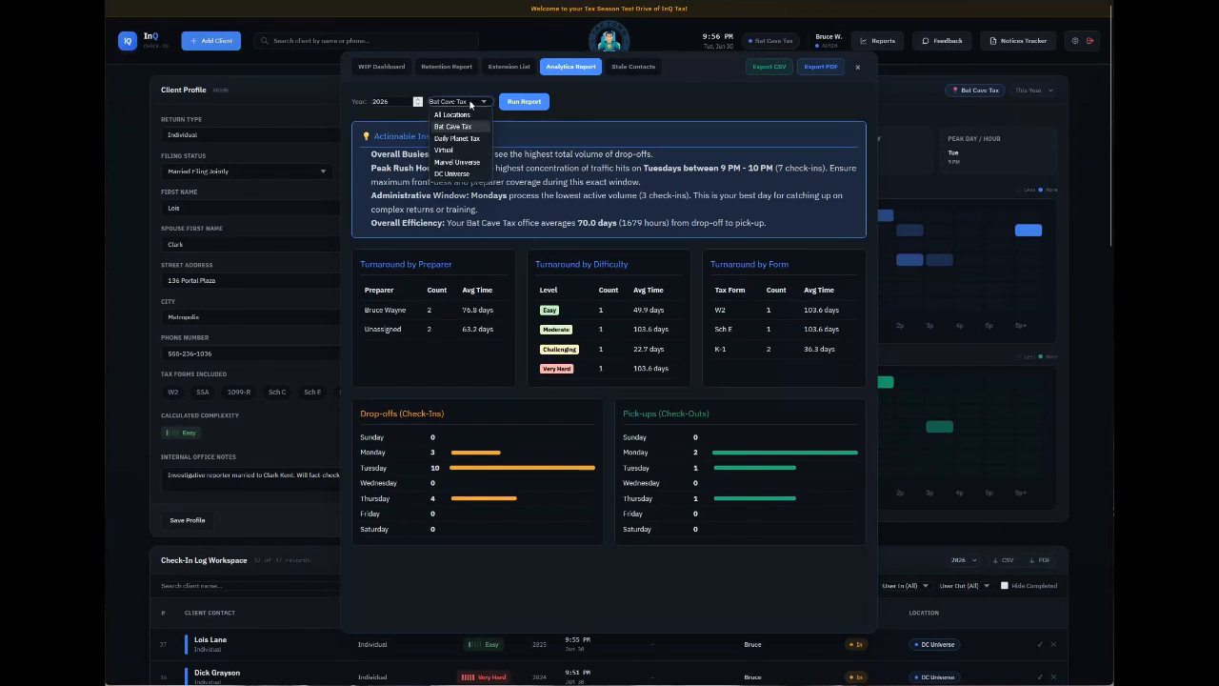
pyautogui.click(467, 164)
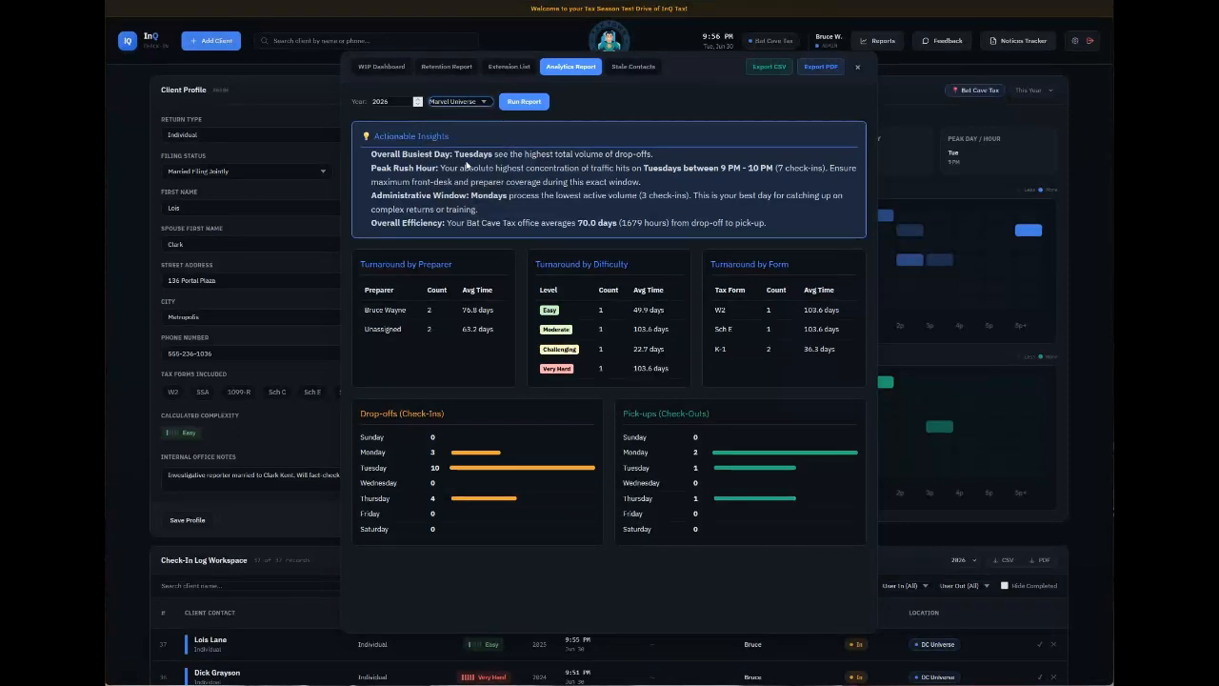
pyautogui.click(515, 105)
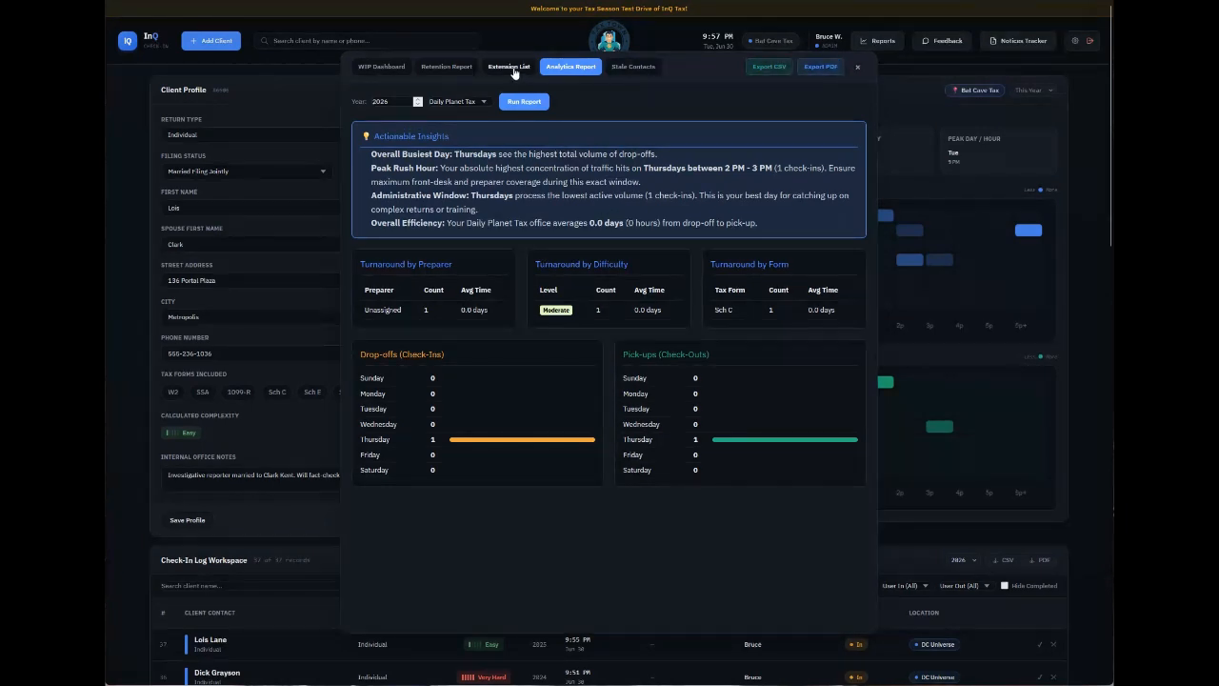
# - Revisit the WIP Dashboard, look at the Stale Contacts report options, and close the reports
pyautogui.click(460, 67)
pyautogui.click(393, 72)
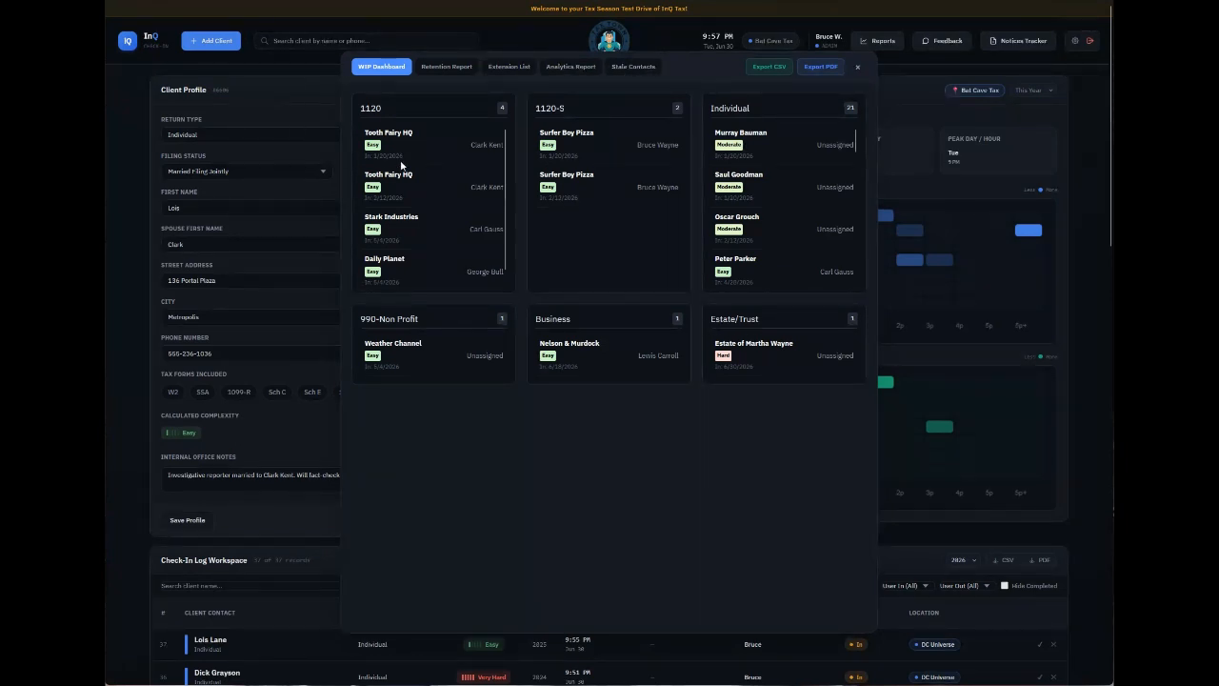
pyautogui.click(639, 68)
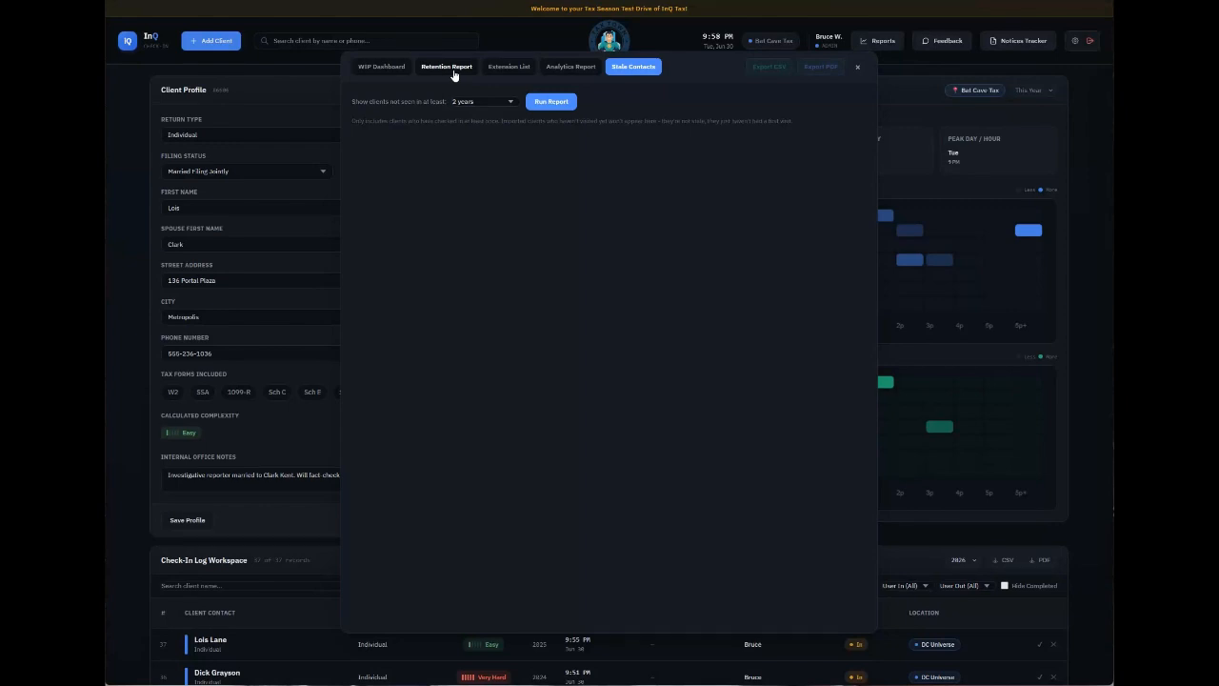
pyautogui.click(857, 67)
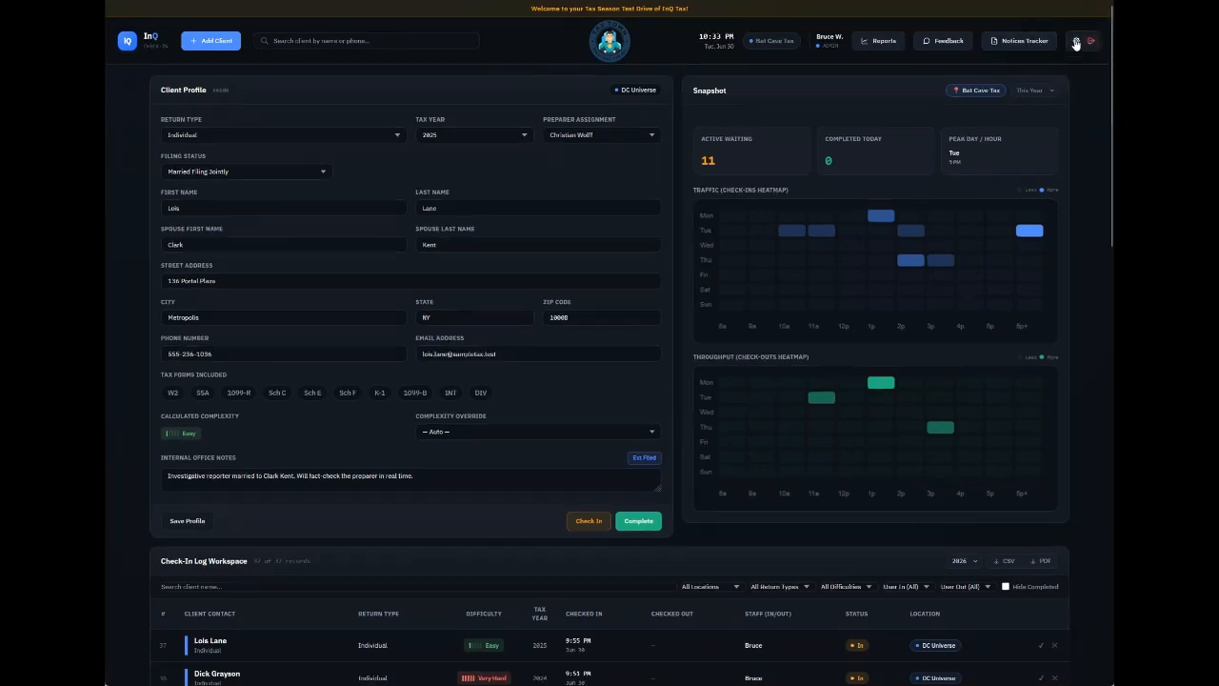
# - Set the default location in the My Profile settings to Bat Cave Tax and save the changes
pyautogui.click(1076, 41)
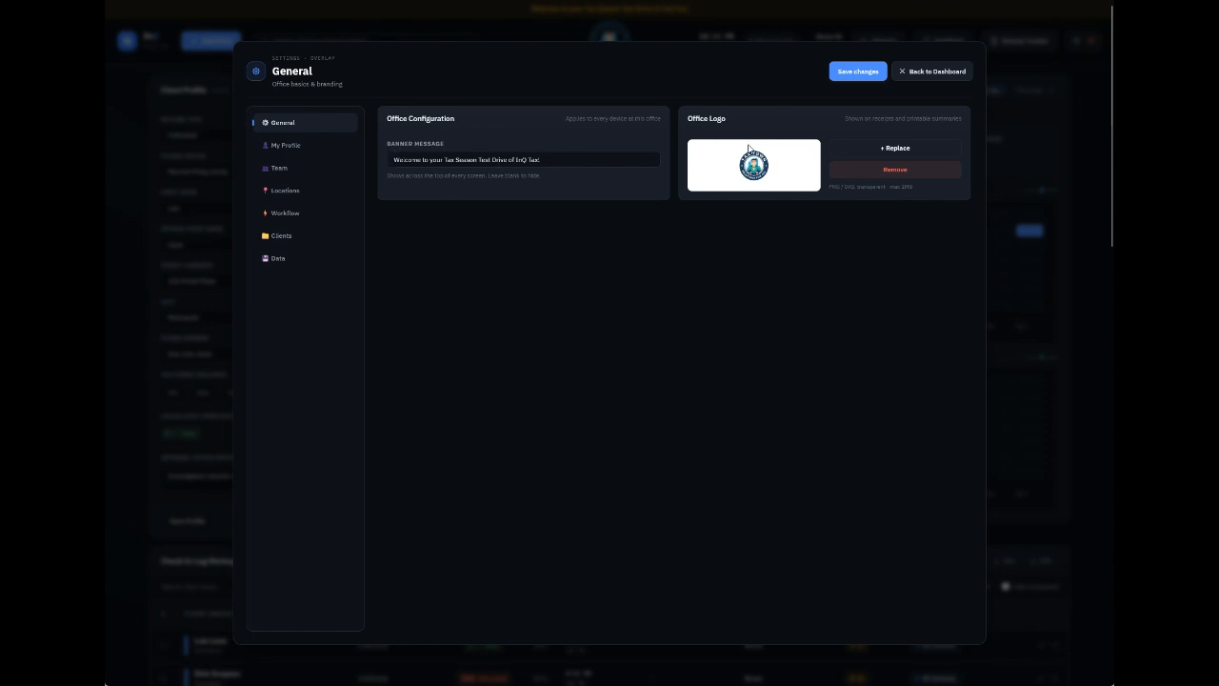
pyautogui.click(291, 147)
pyautogui.click(470, 161)
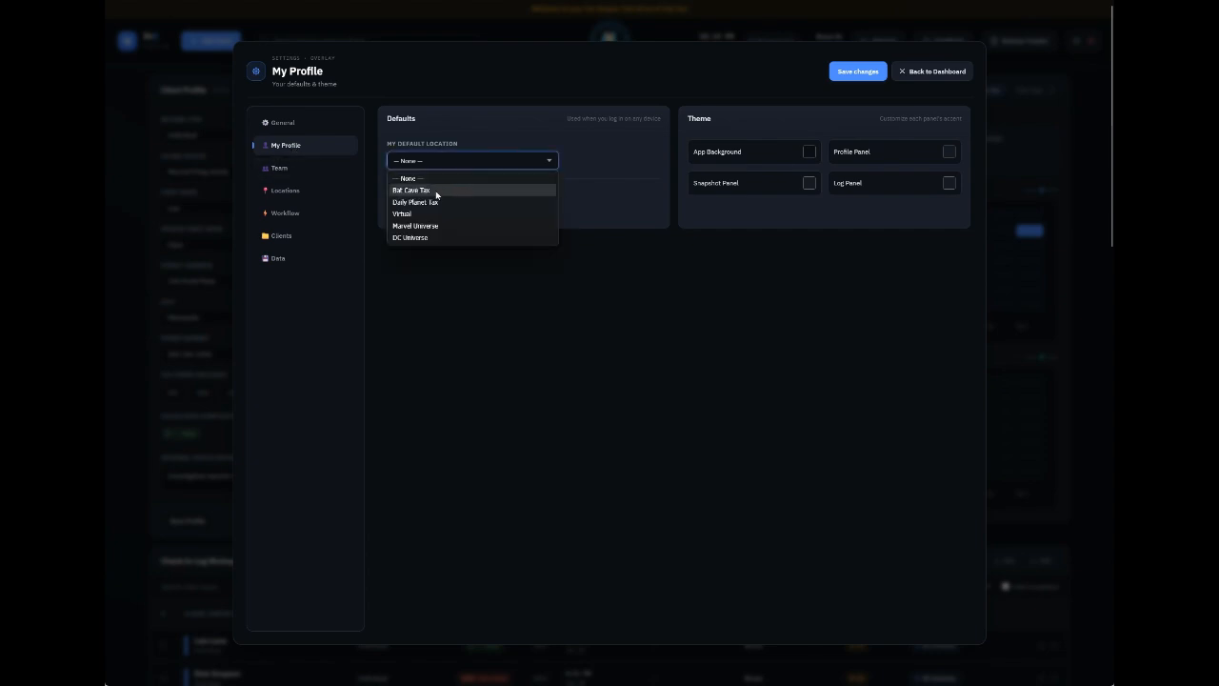
pyautogui.click(436, 191)
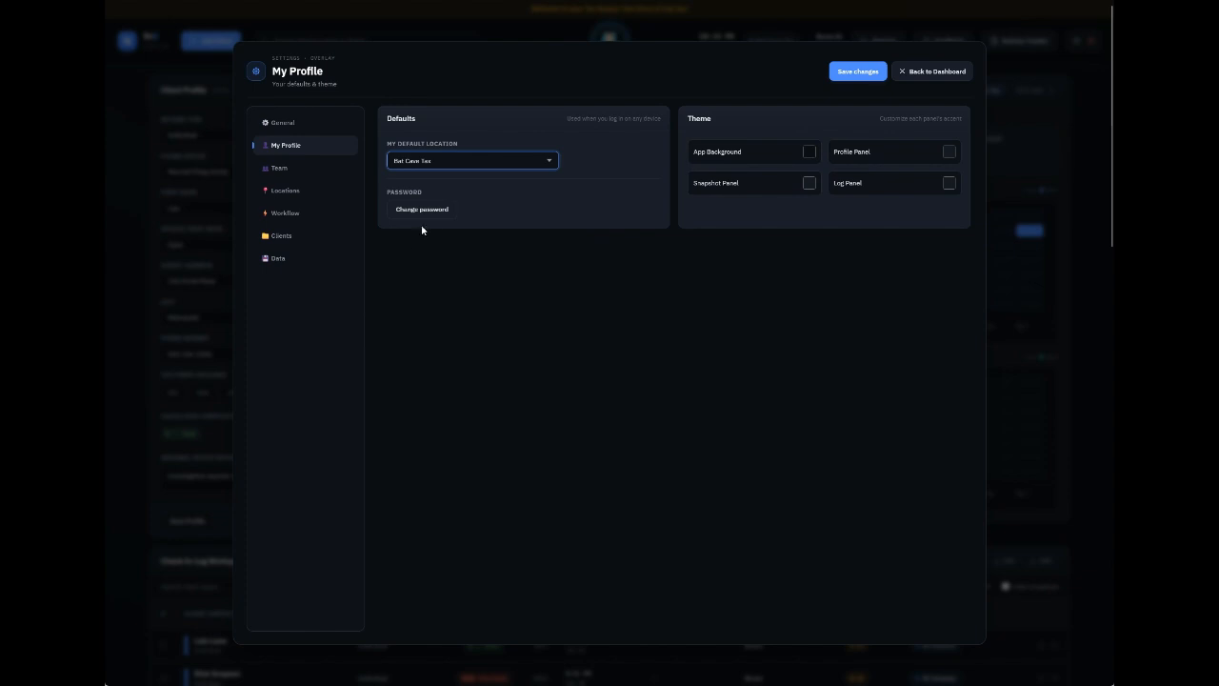
pyautogui.click(857, 72)
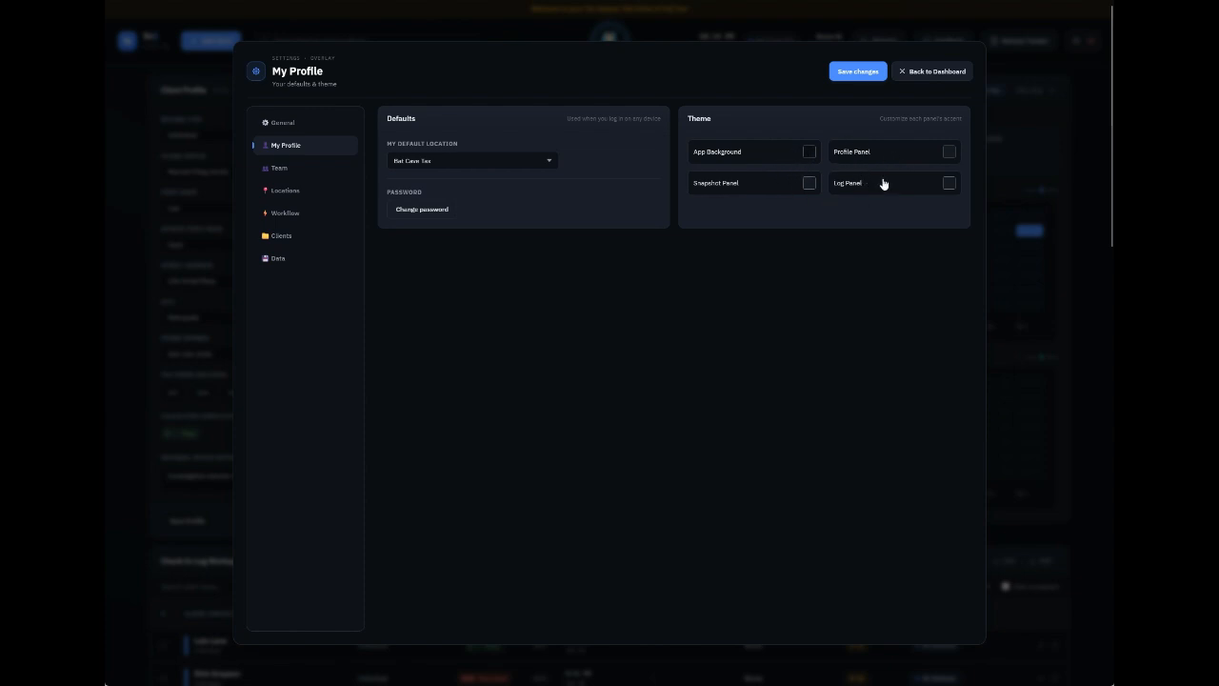
# - Set the Profile Panel theme colour to light yellow, save the settings, and check the look on the dashboard
pyautogui.click(949, 152)
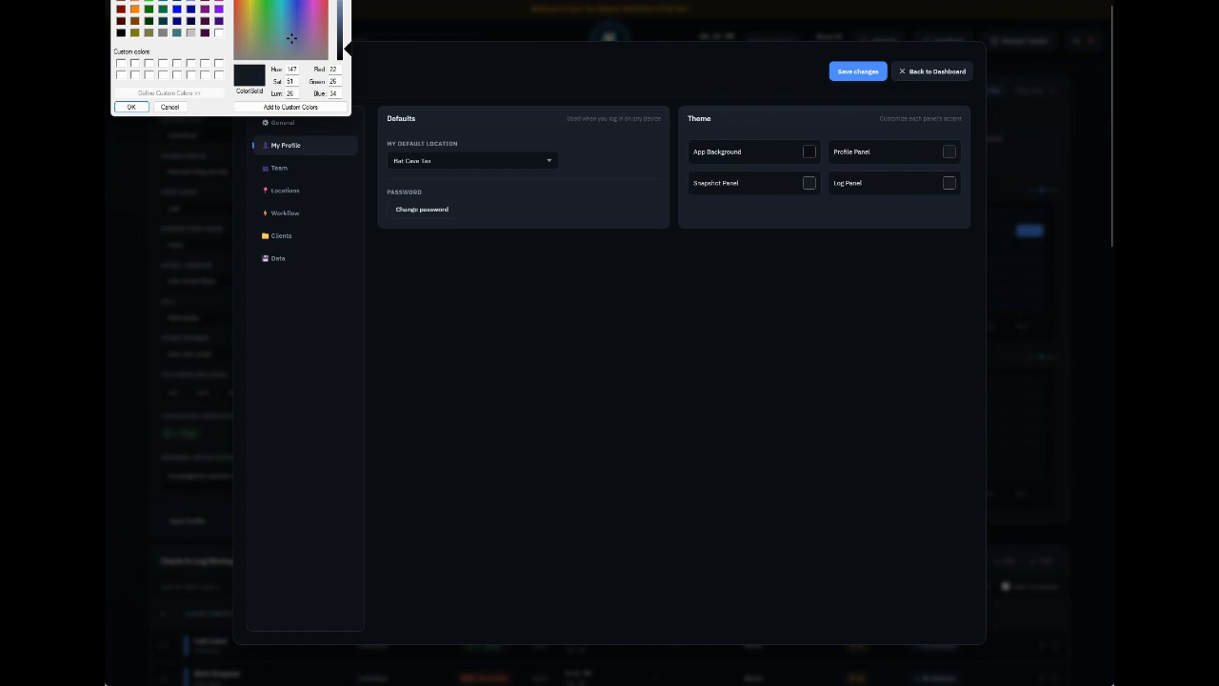
pyautogui.click(134, 1)
pyautogui.click(143, 105)
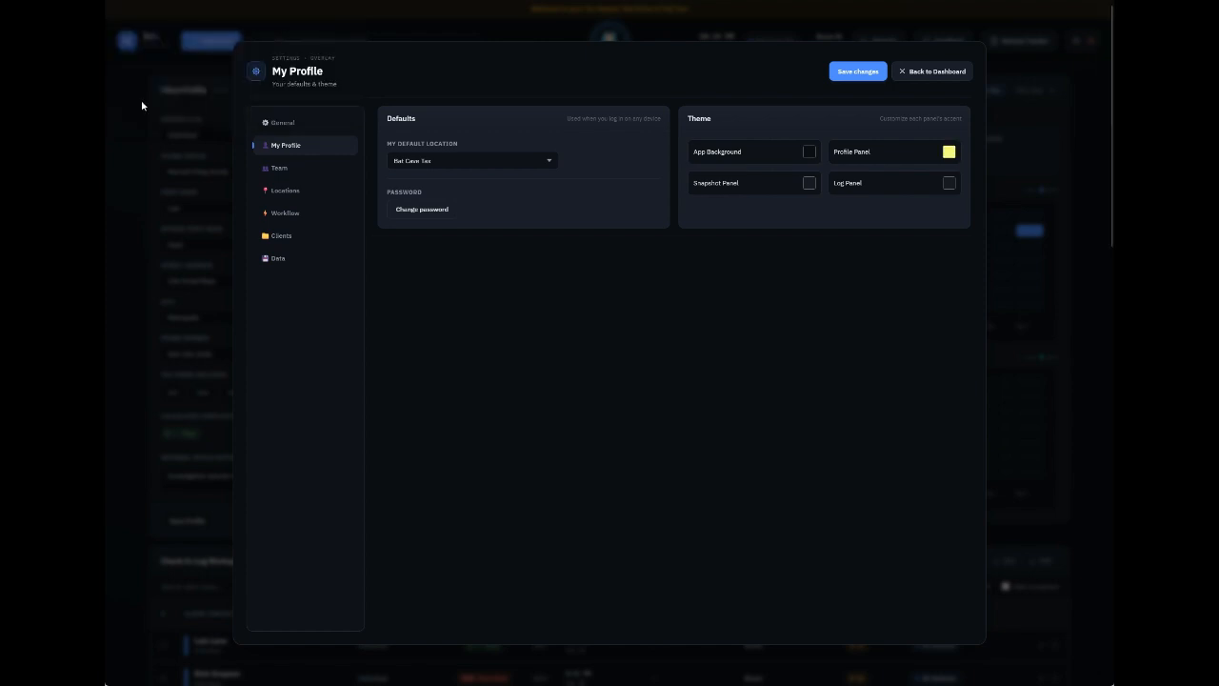
pyautogui.click(859, 72)
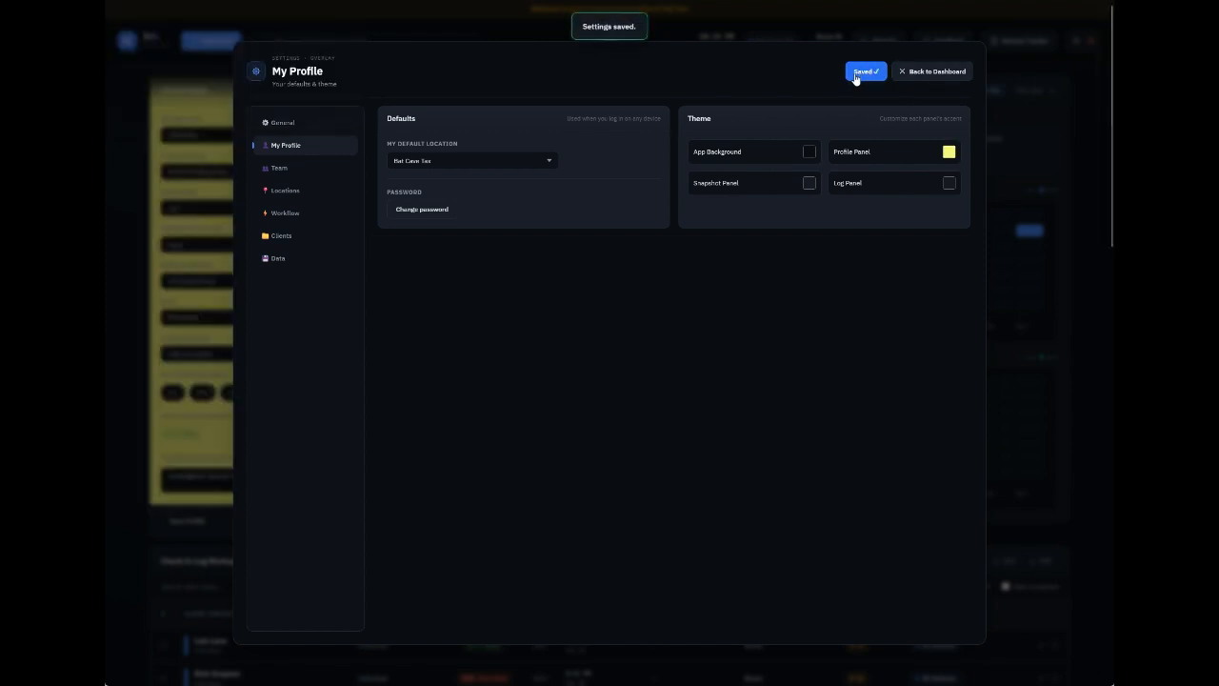
pyautogui.click(931, 72)
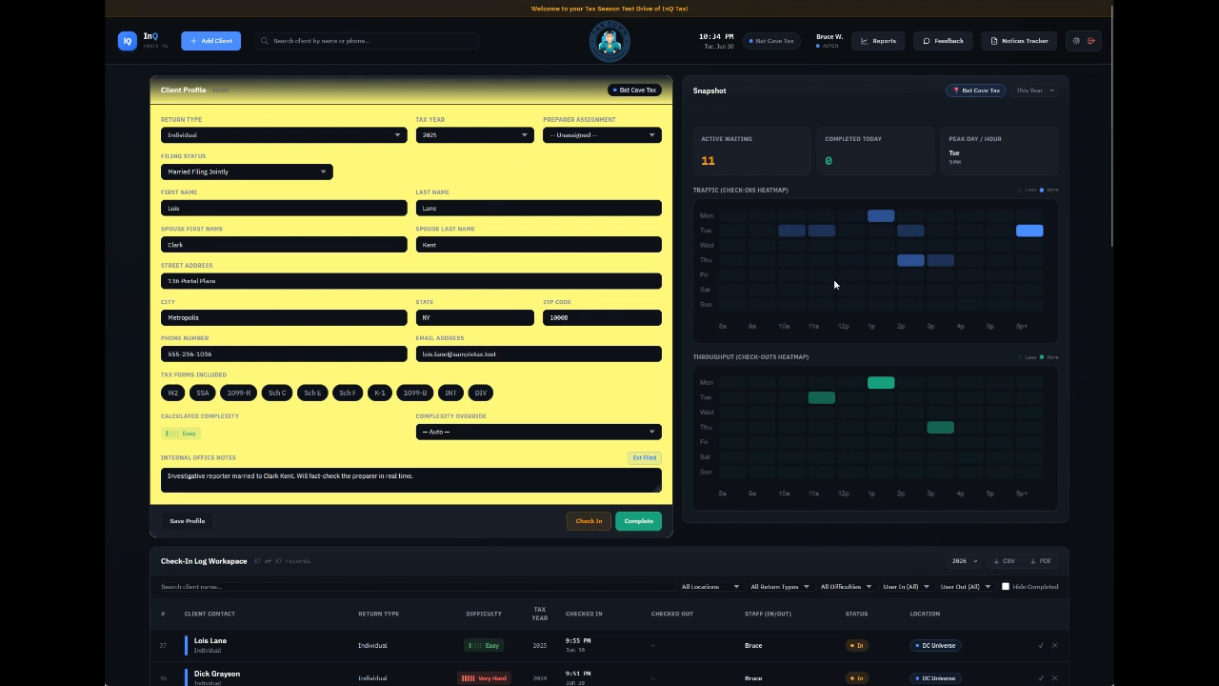
pyautogui.scroll(-4, 514, 440)
pyautogui.scroll(2, 525, 362)
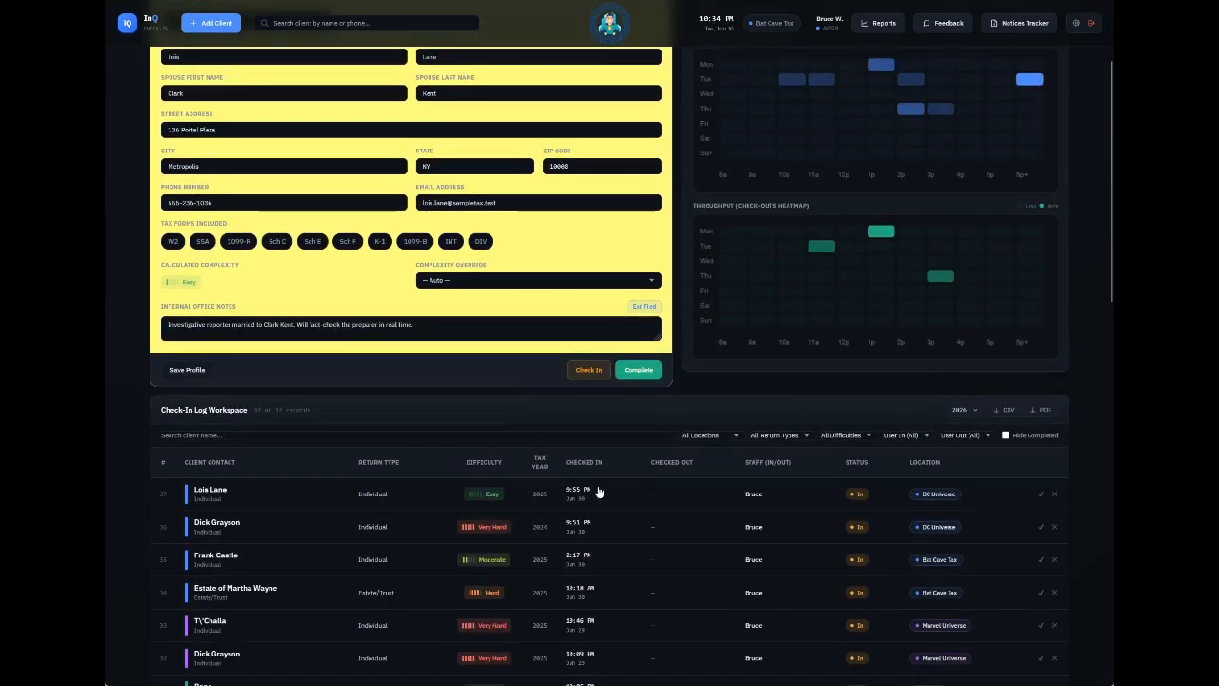
pyautogui.scroll(-3, 778, 496)
pyautogui.scroll(5, 816, 389)
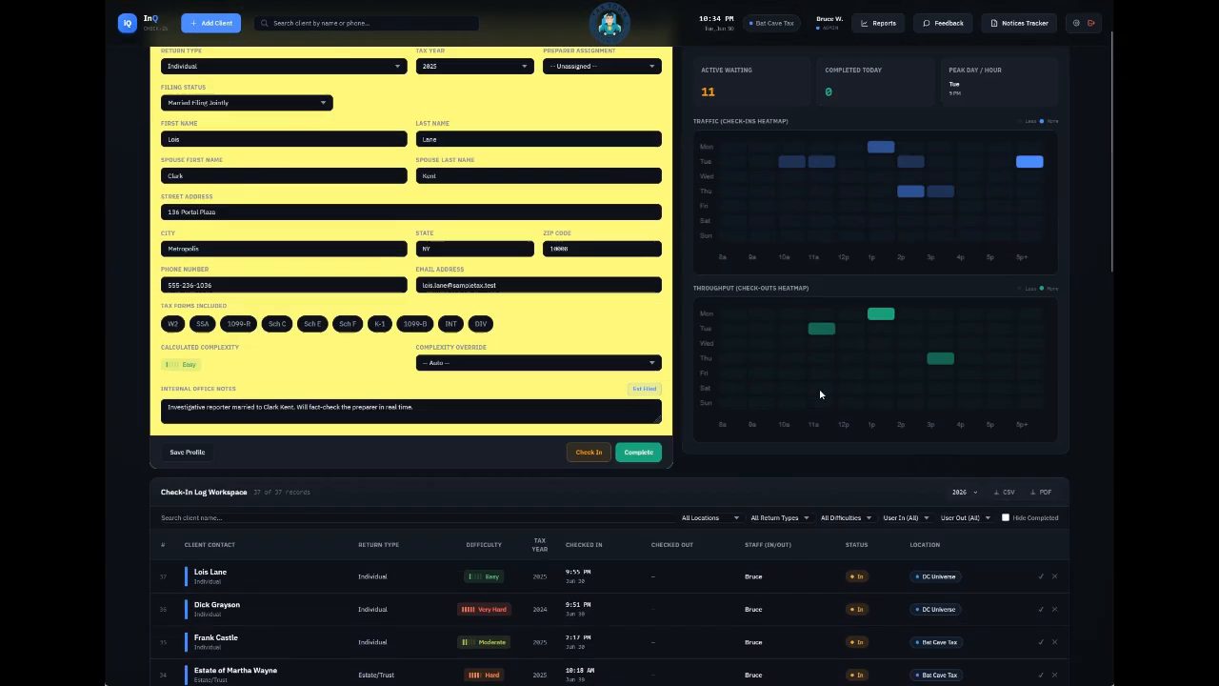
# - Review the Team settings, including the teammate invitation's email field and its privilege role options
pyautogui.click(1076, 40)
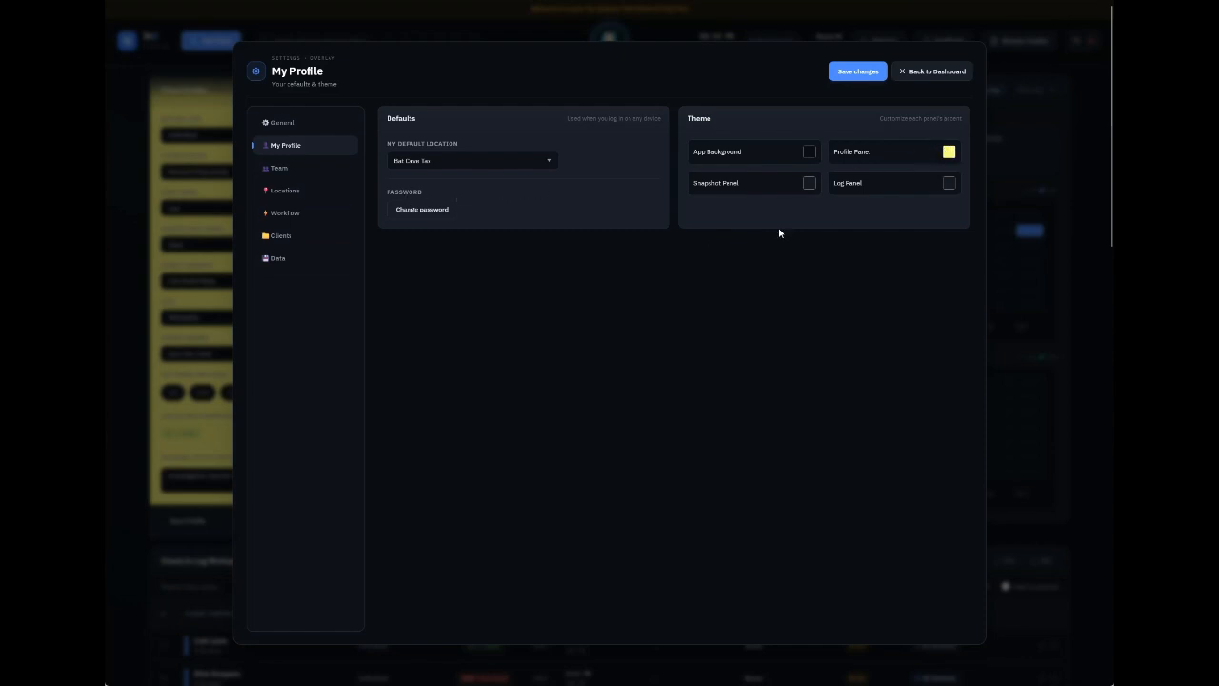
pyautogui.click(295, 173)
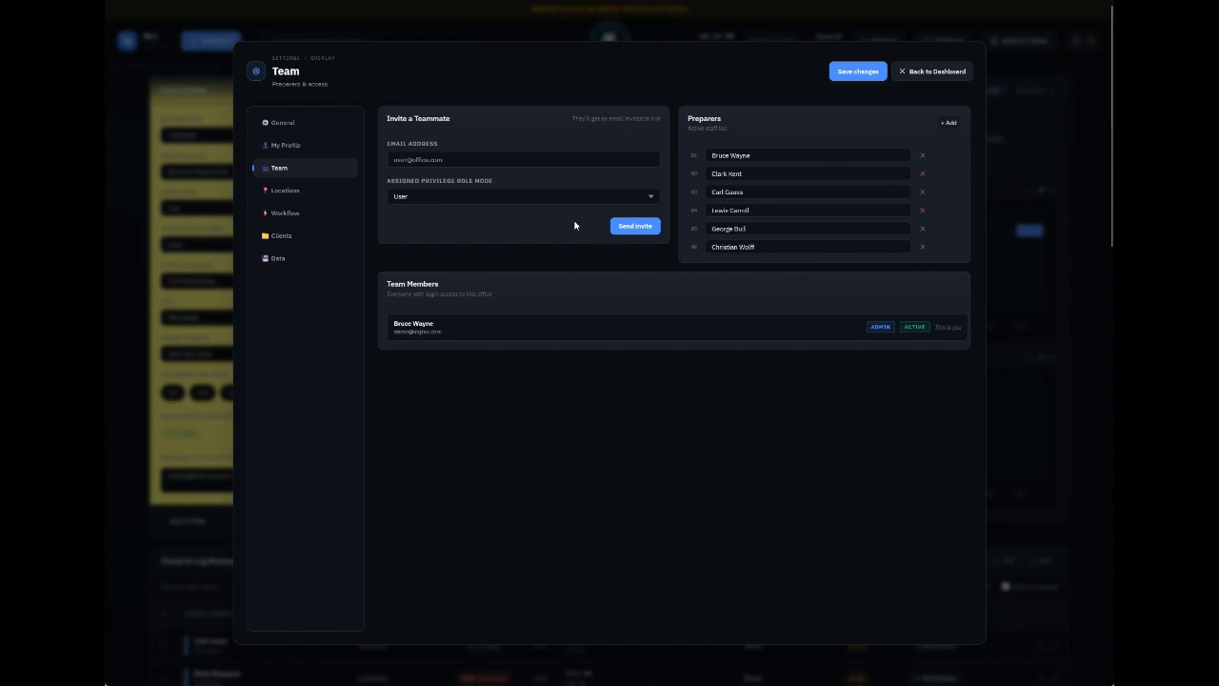
pyautogui.click(397, 161)
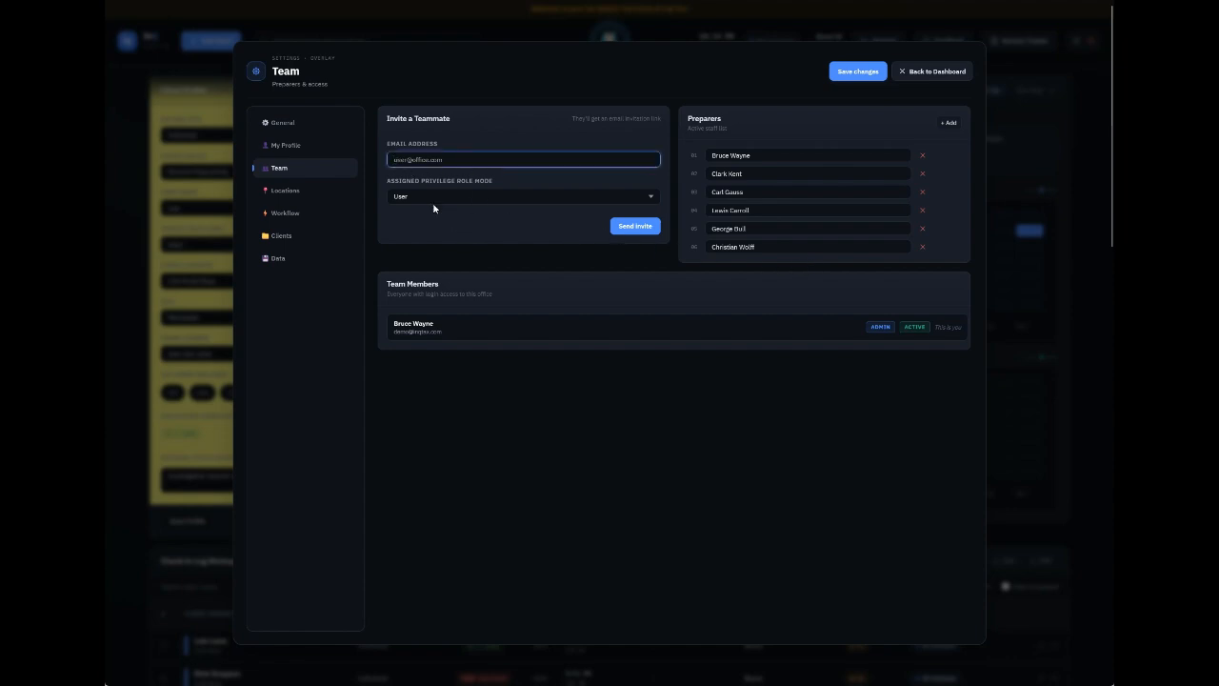
pyautogui.click(564, 200)
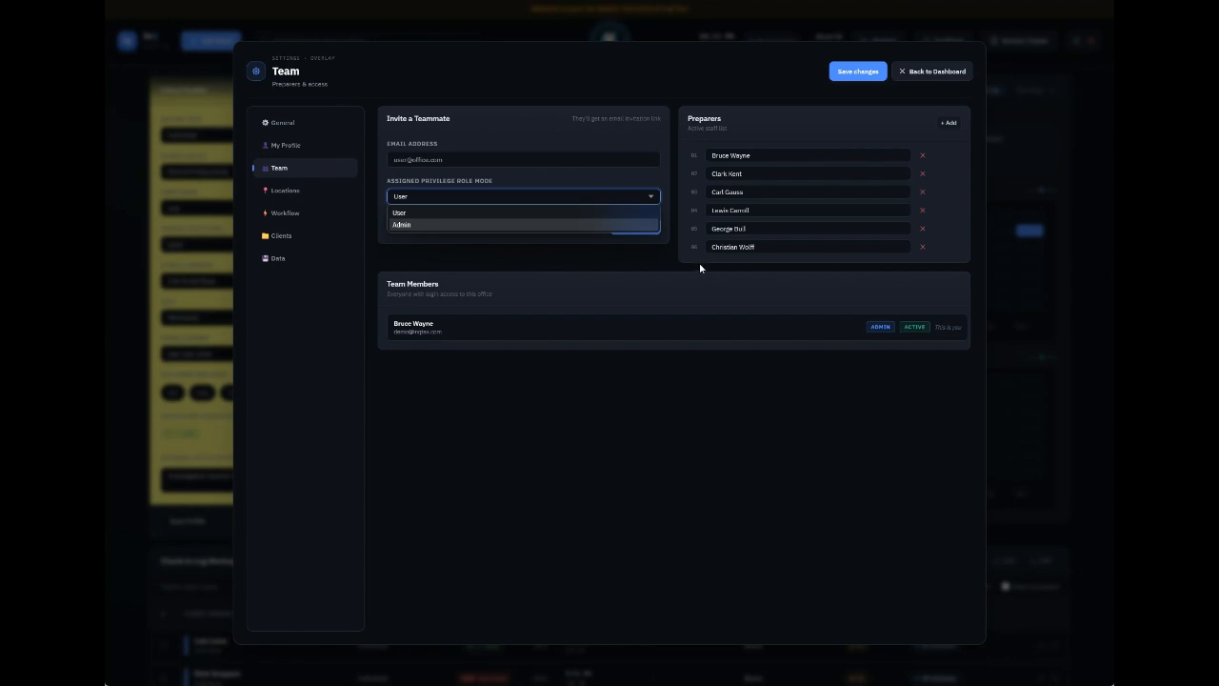
pyautogui.click(574, 267)
# - Look through the Locations settings, examining each office location's name and pin color
pyautogui.click(278, 191)
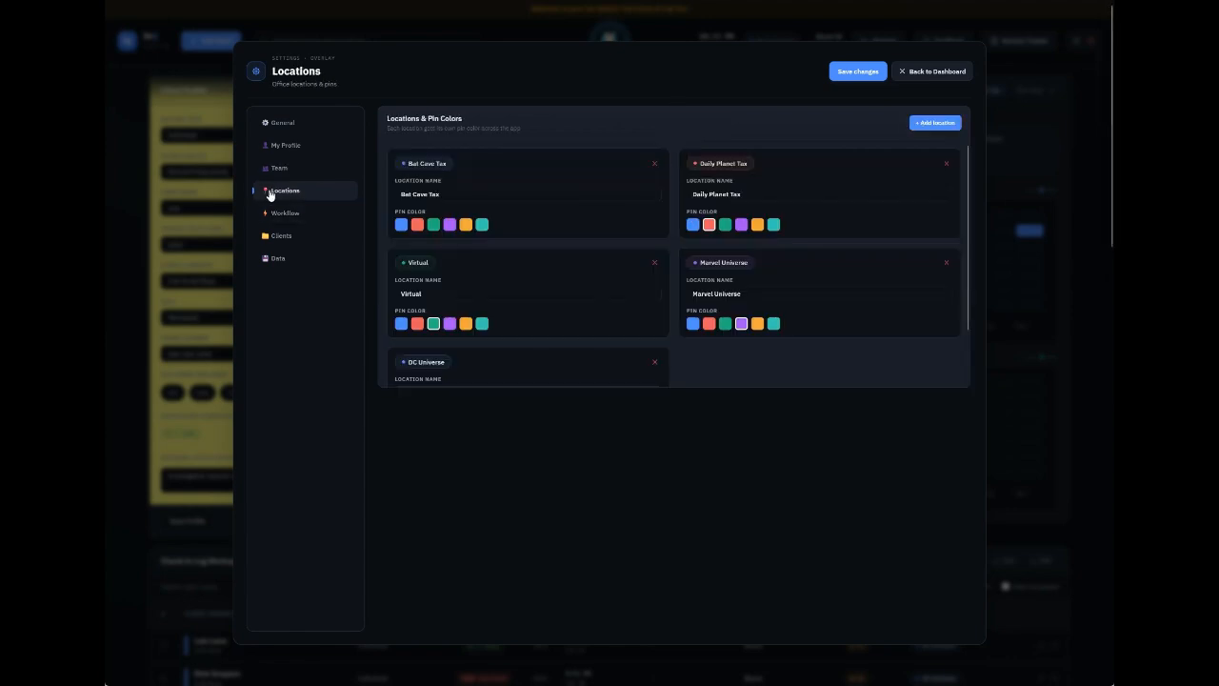
pyautogui.scroll(-2, 601, 181)
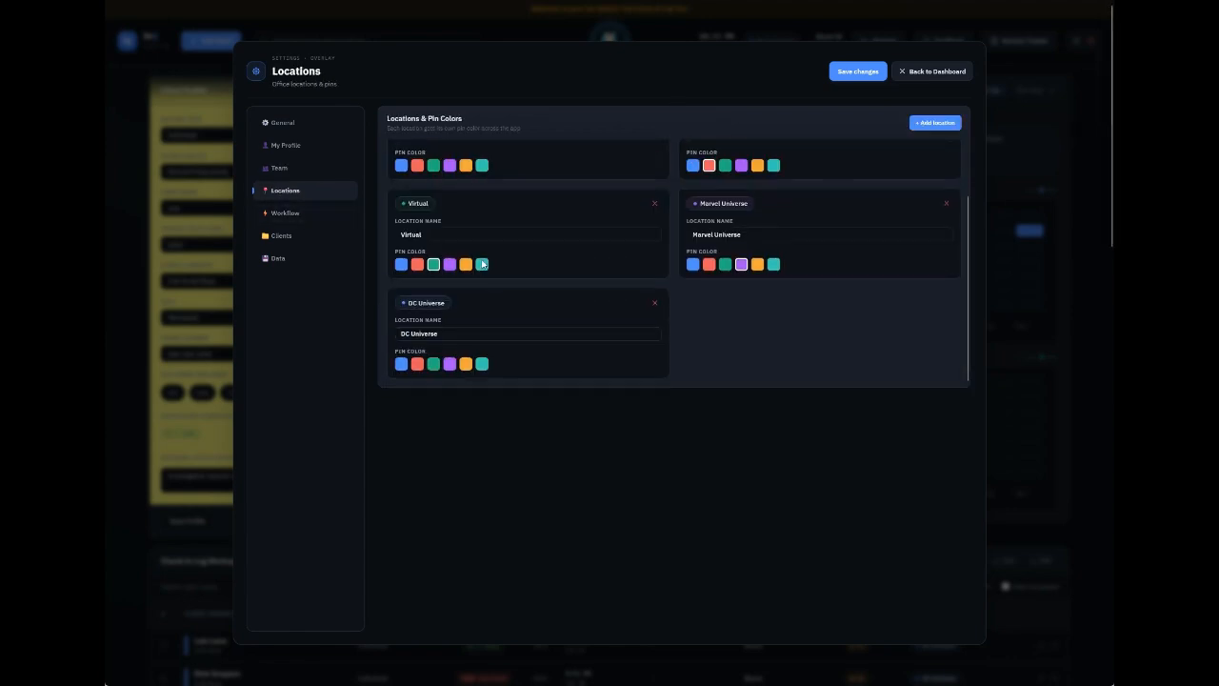
pyautogui.scroll(2, 516, 301)
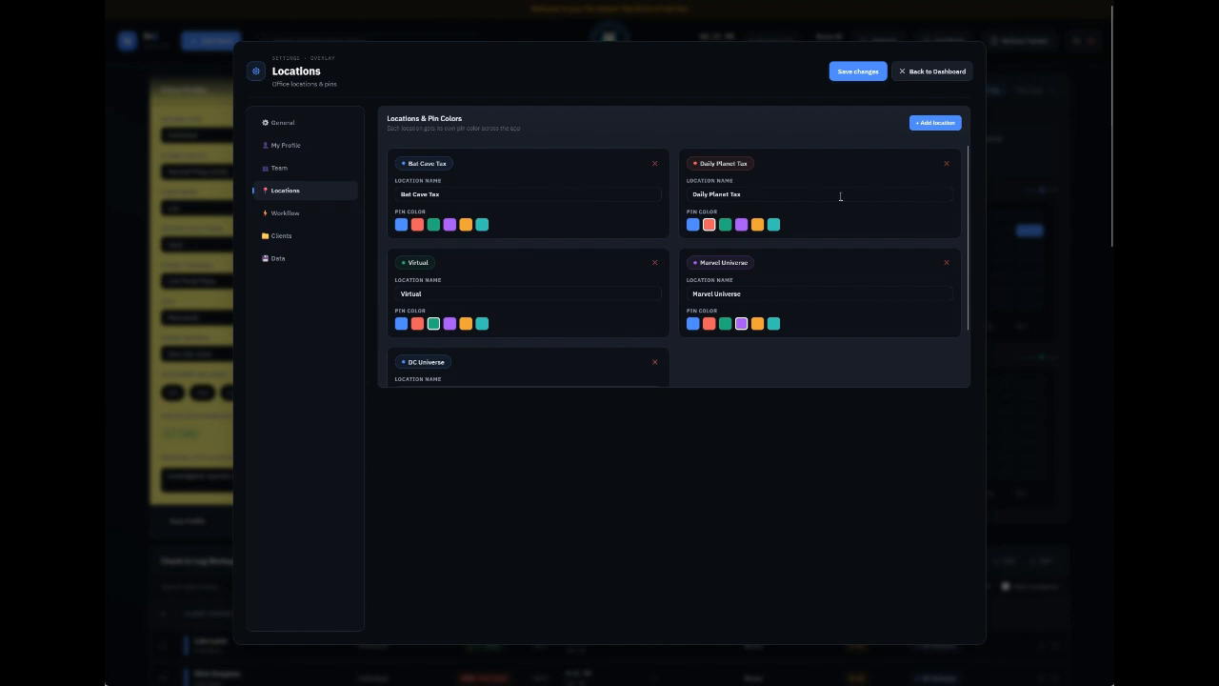
pyautogui.scroll(-2, 558, 280)
pyautogui.scroll(2, 645, 257)
pyautogui.scroll(-2, 634, 263)
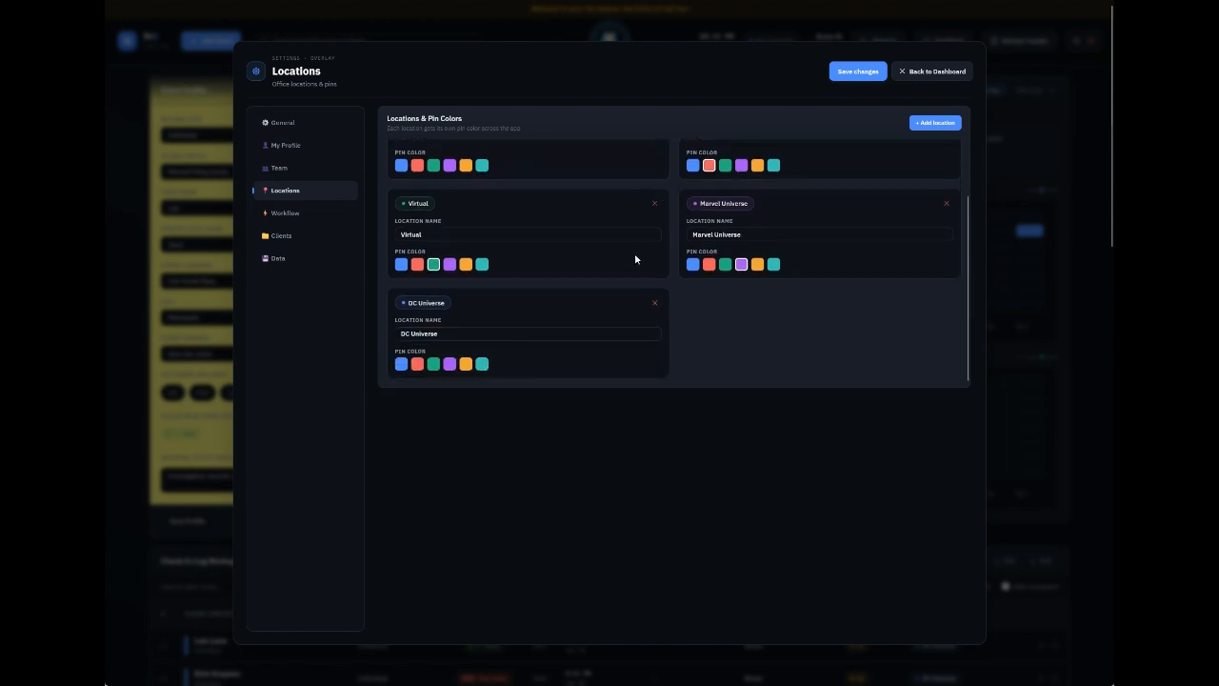
pyautogui.scroll(2, 634, 255)
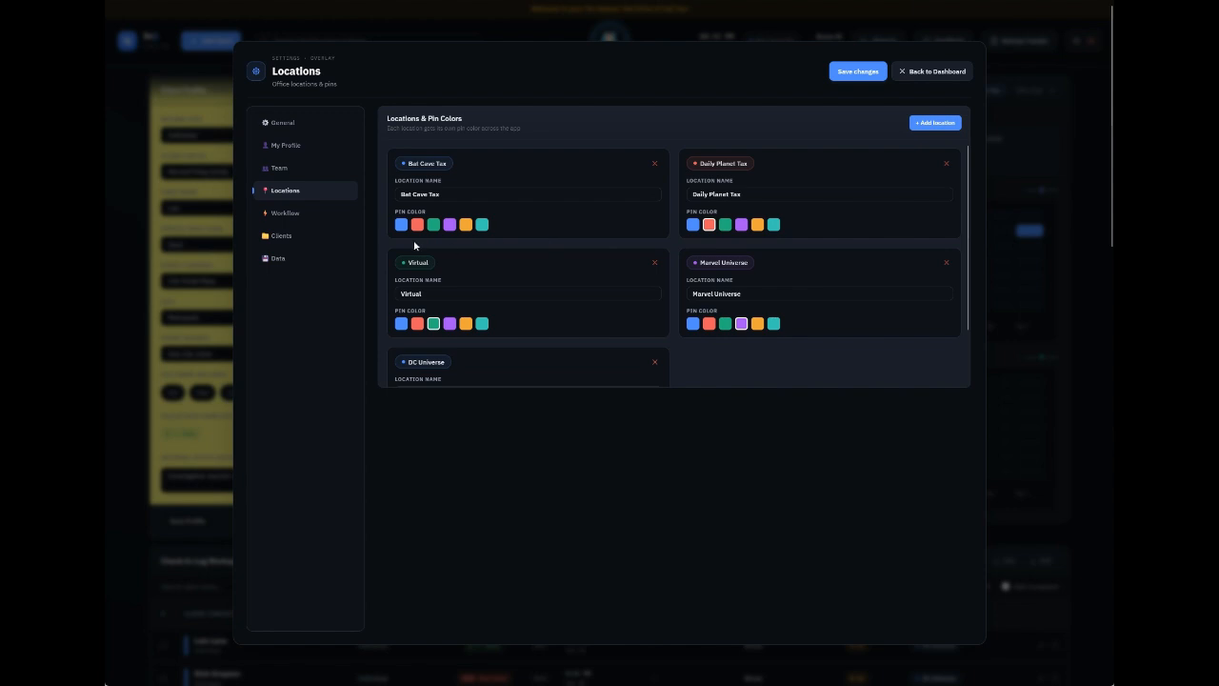
# - Review the Workflow, Clients and Data settings pages and return to the dashboard
pyautogui.click(310, 218)
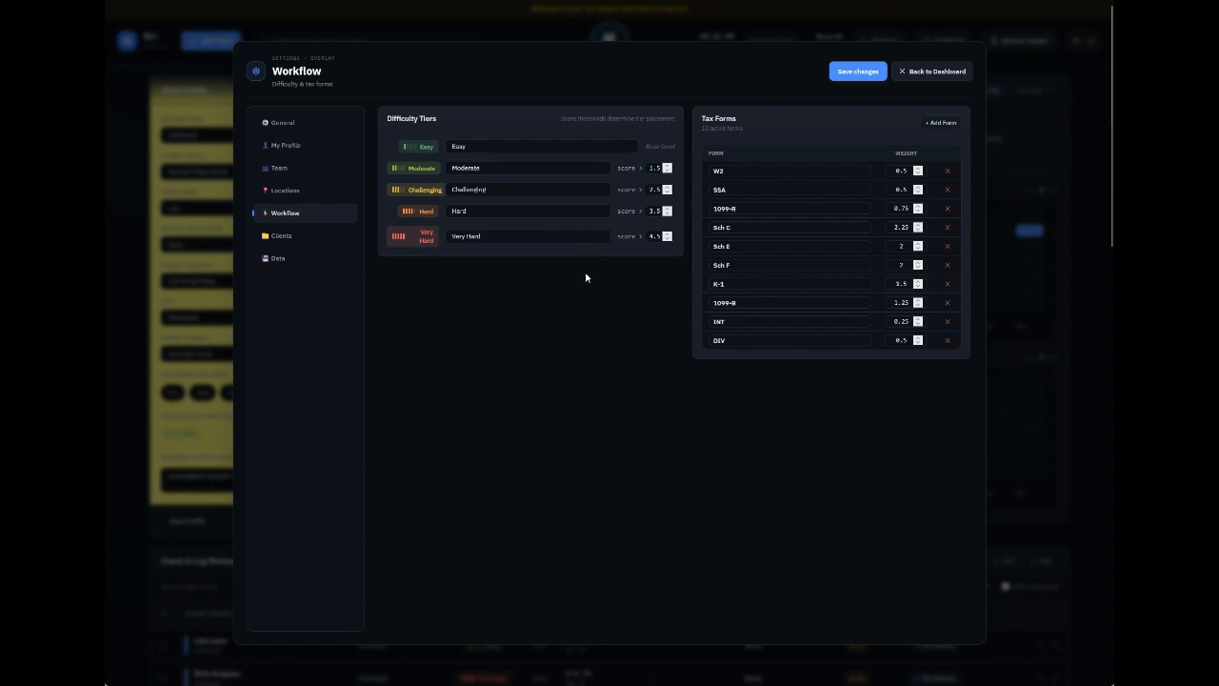
pyautogui.click(312, 239)
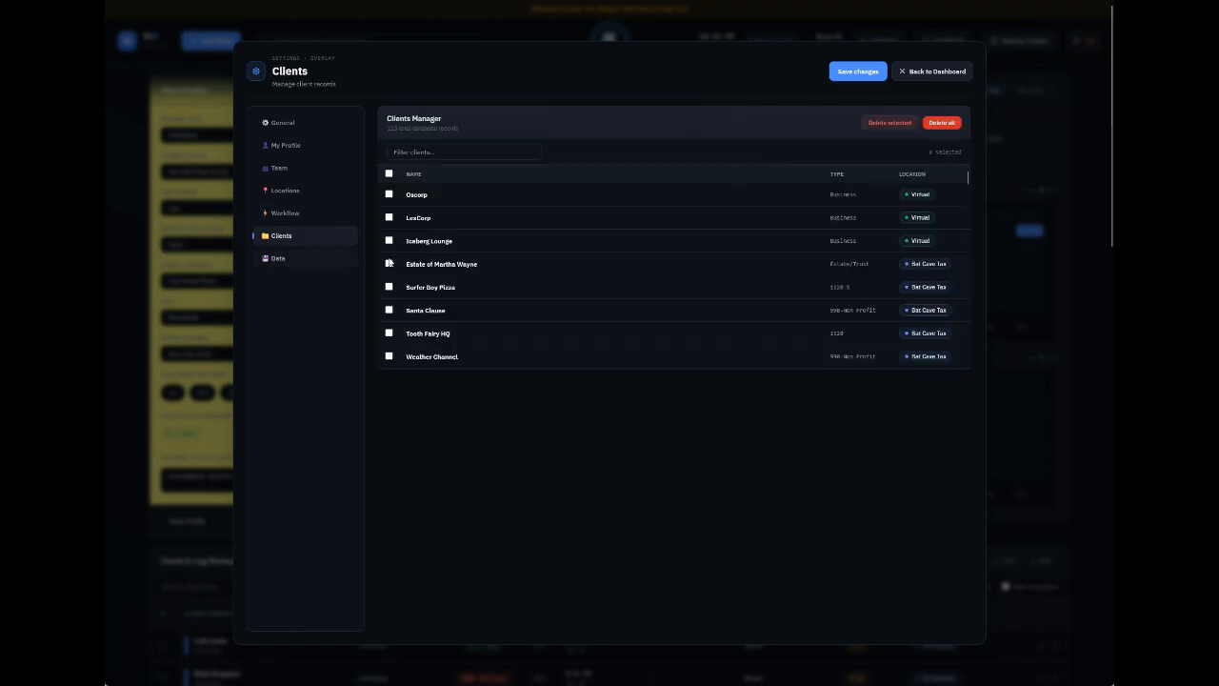
pyautogui.scroll(-1, 619, 291)
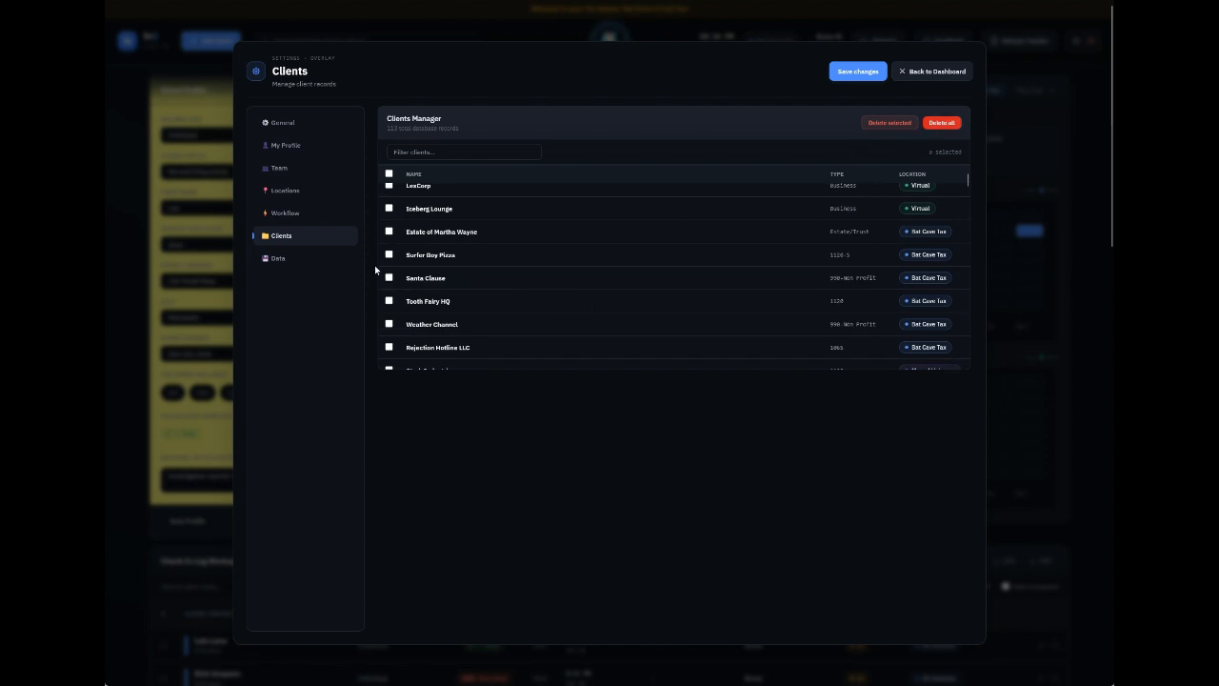
pyautogui.click(298, 261)
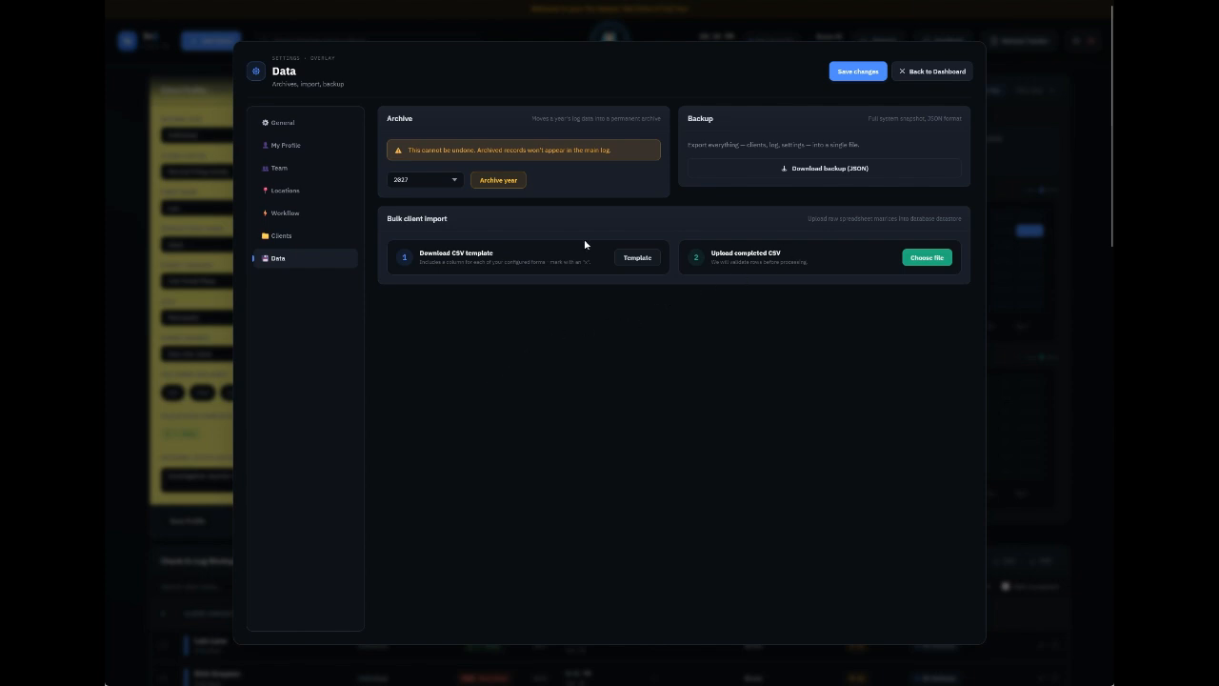
pyautogui.click(932, 72)
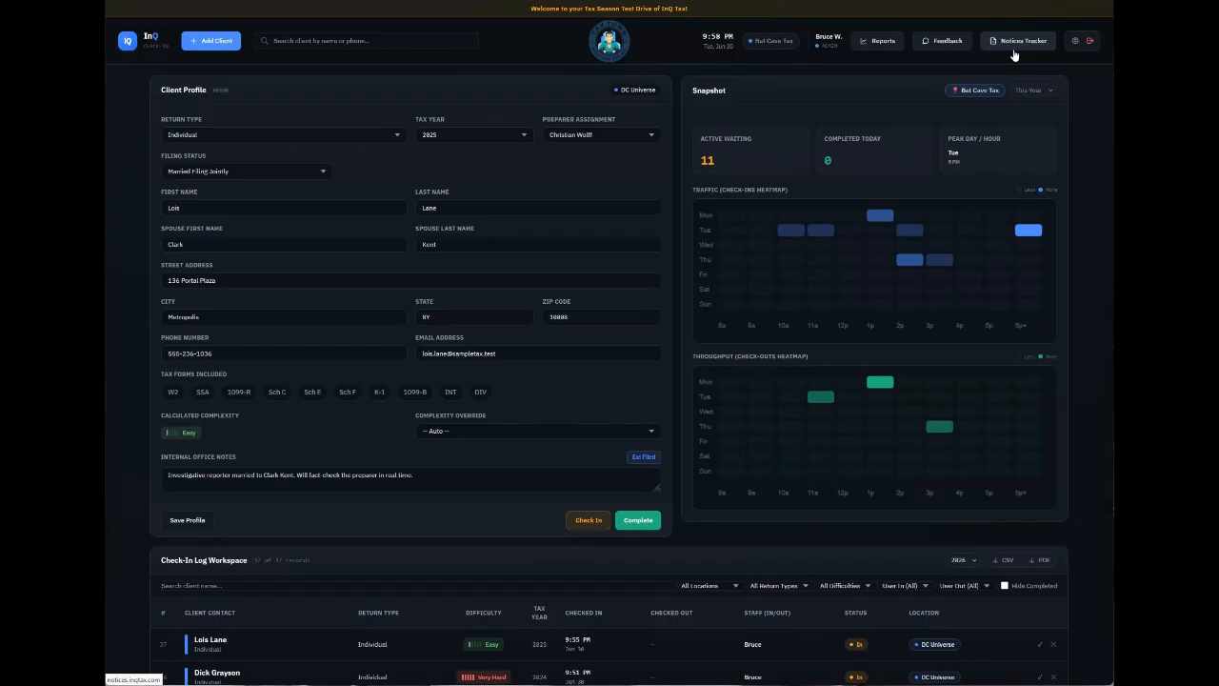